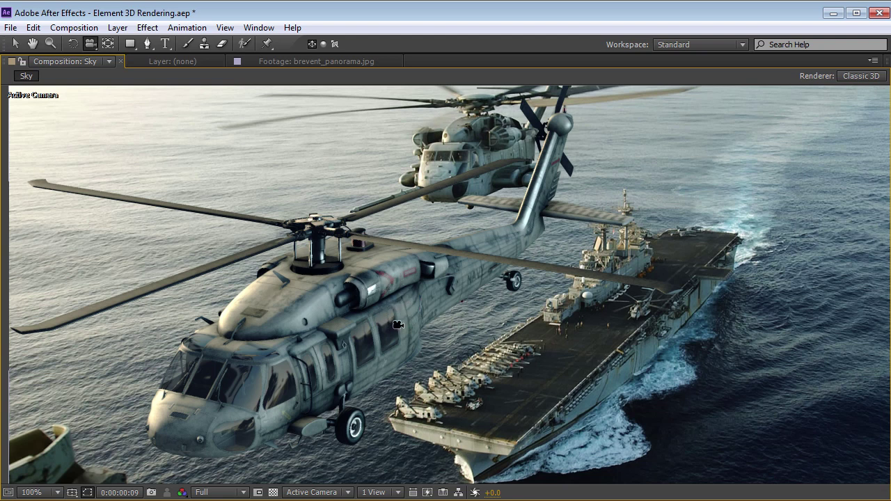
Restore the full panel layout and preview the Sky composition at 50% magnification and Half resolution.
drag(422, 337, 401, 320)
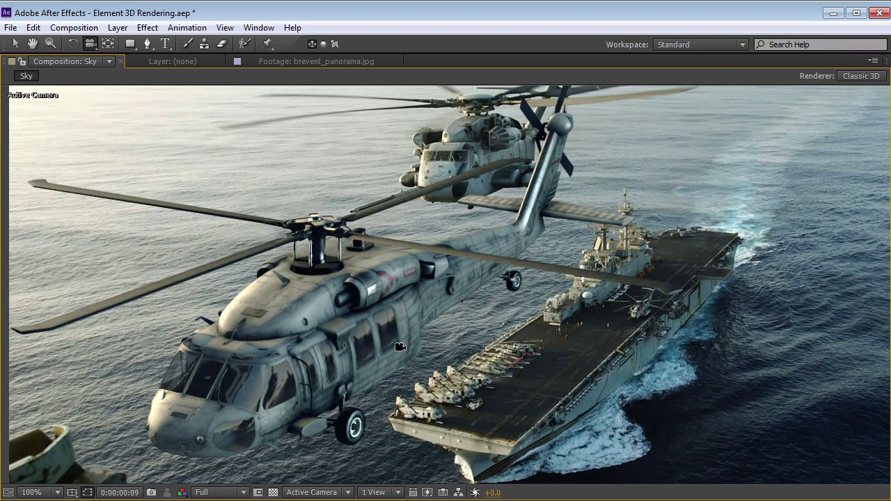
drag(401, 346, 388, 223)
key(grave)
scroll(485, 208, down, 1)
key(h)
drag(488, 208, 476, 207)
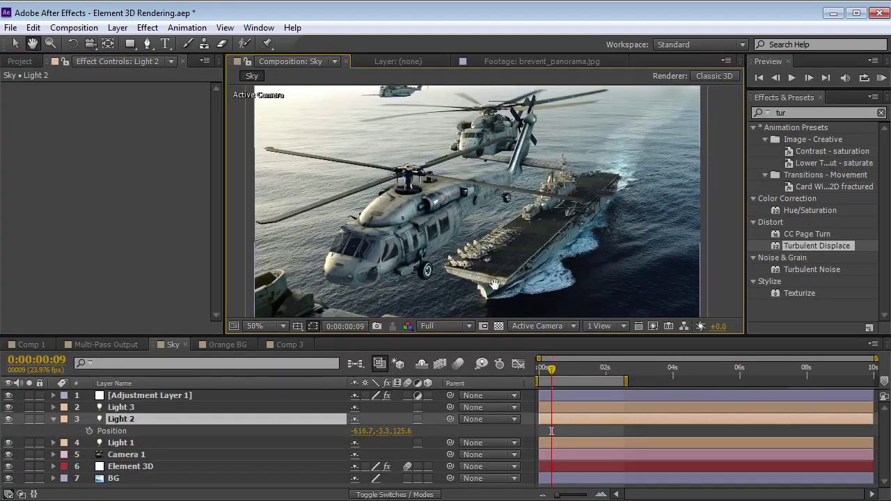
key(c)
key(ctrl+shift+j)
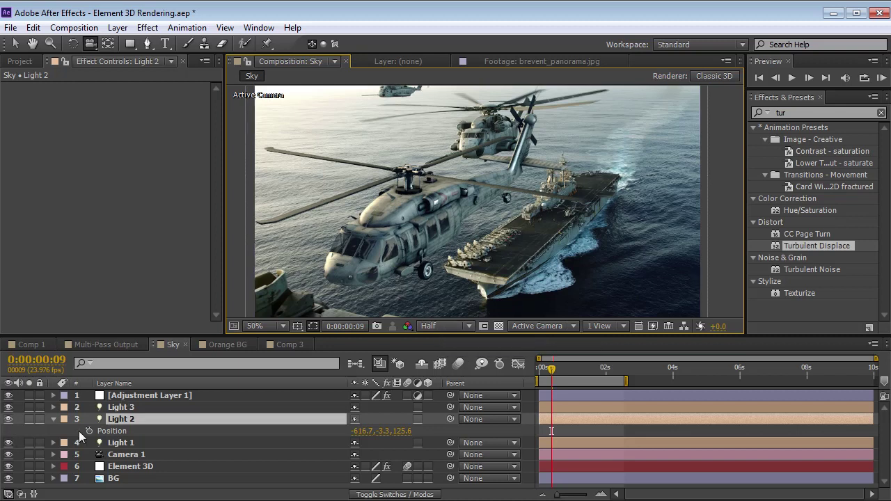
Try moving Light 2 to a Y position of 196.7 and an X position of -1016.7, undoing each change.
click(114, 421)
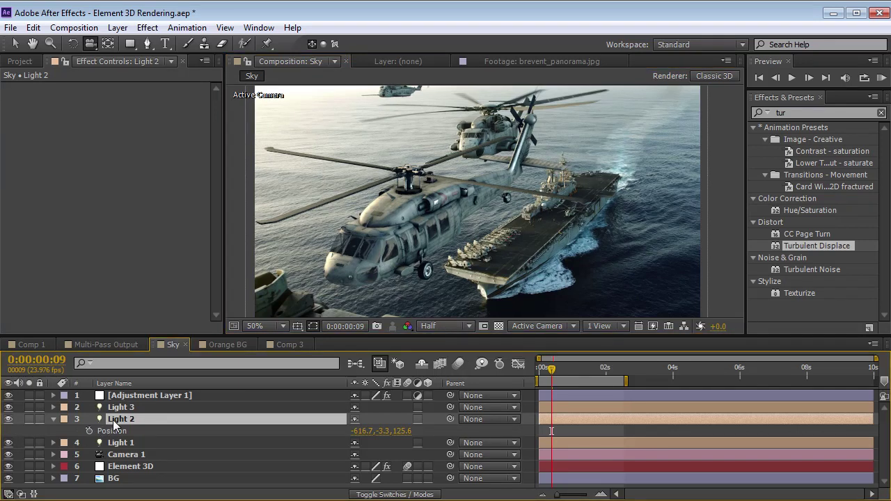
key(v)
drag(403, 431, 355, 434)
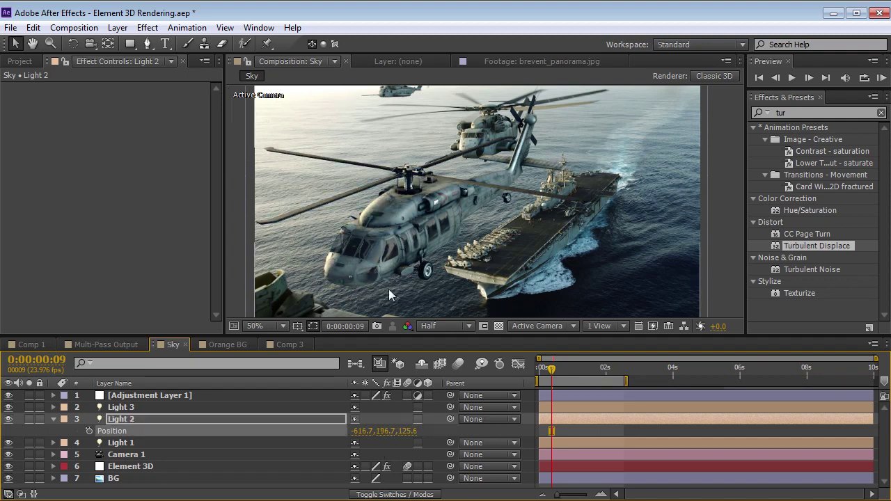
key(ctrl+z)
key(space)
scroll(475, 187, up, 1)
drag(475, 187, 459, 151)
key(space)
scroll(469, 214, down, 1)
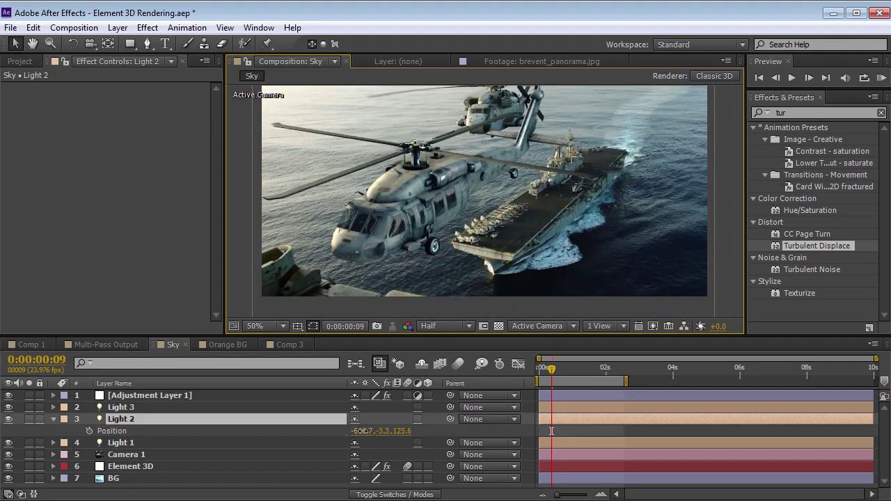
drag(360, 432, 337, 433)
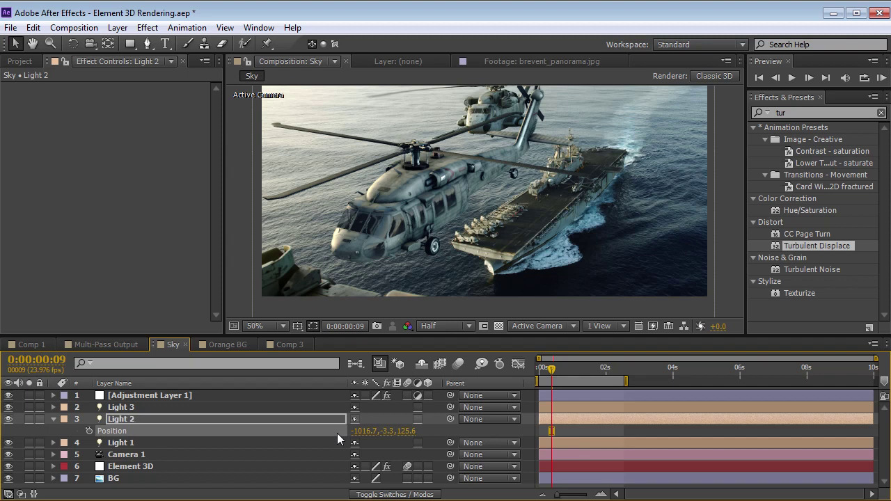
key(ctrl+z)
Enable motion blur for the Sky composition and scrub through the first second to check the spinning rotor blades.
key(space)
drag(446, 154, 430, 175)
key(v)
click(550, 376)
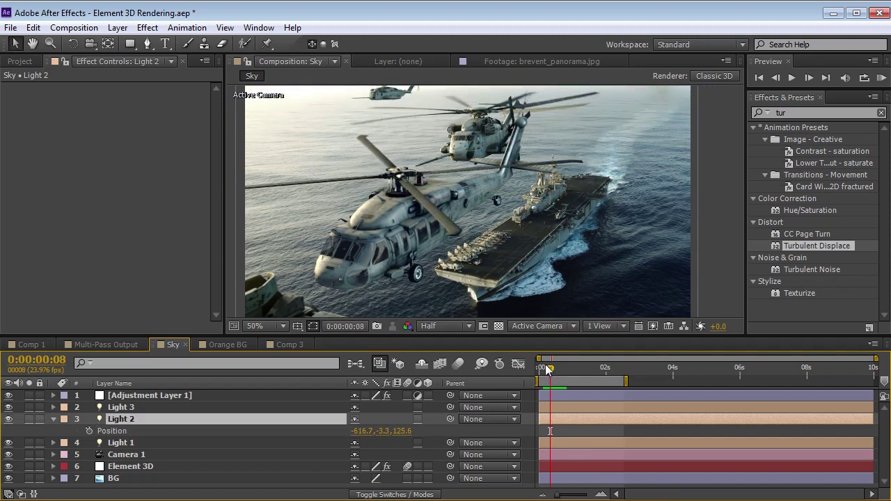
drag(547, 369, 568, 376)
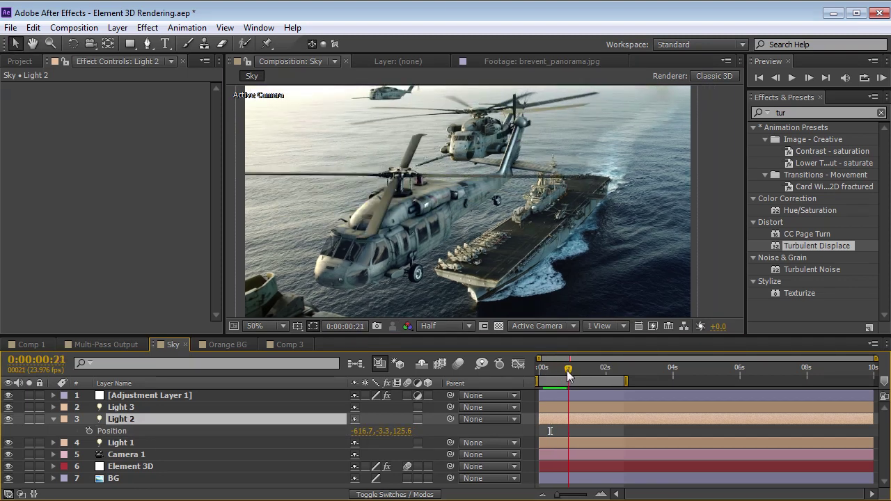
click(458, 363)
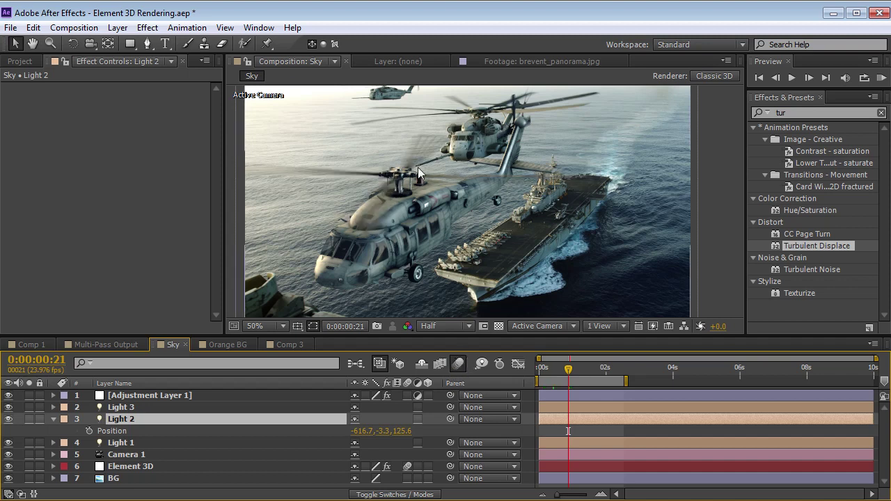
mouse_move(559, 374)
mouse_down()
mouse_move(609, 374)
mouse_move(571, 376)
mouse_up()
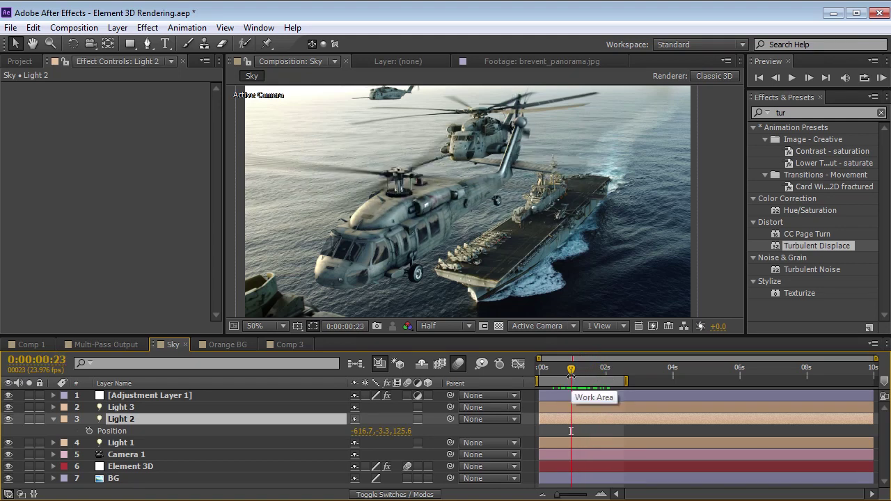
click(541, 373)
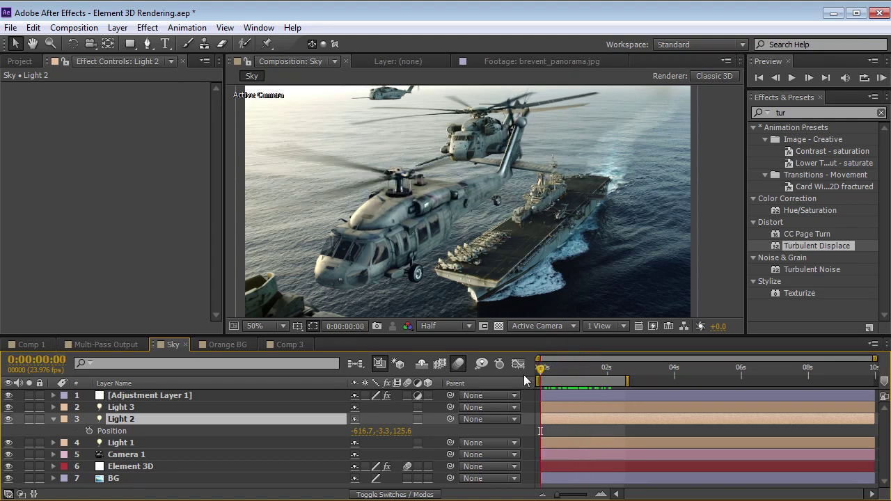
Examine the Element 3D layer's Black Hawk model from several angles in Scene Setup, including against the environment, and return to the composition.
click(151, 467)
key(space)
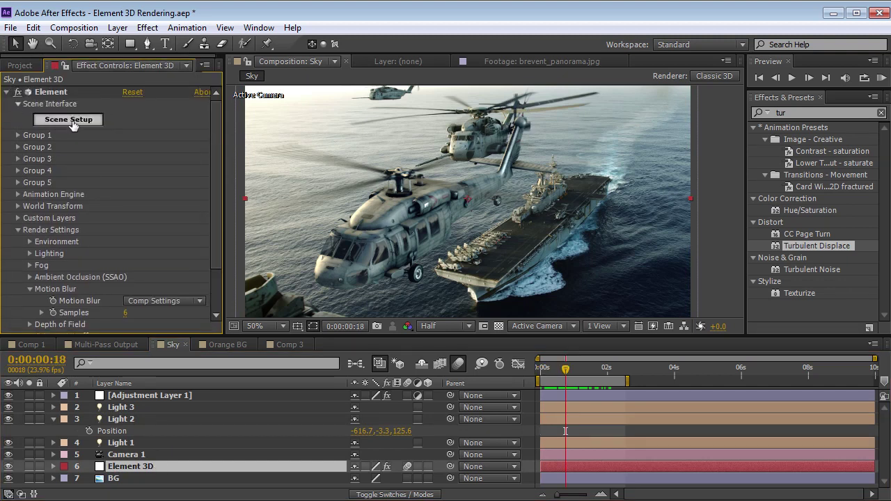
click(68, 120)
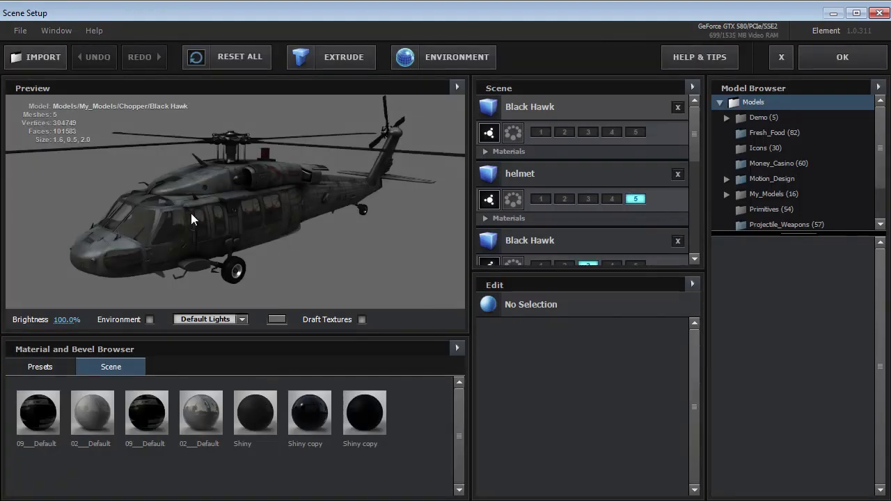
drag(191, 213, 46, 140)
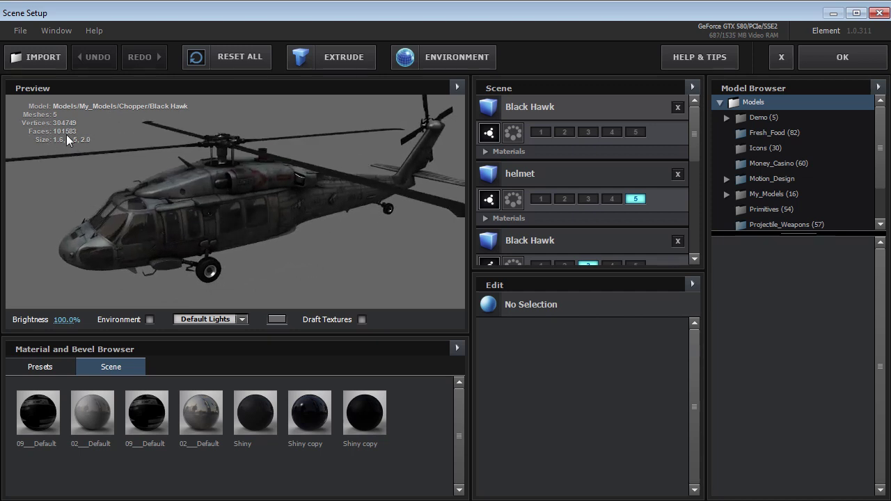
drag(170, 200, 209, 199)
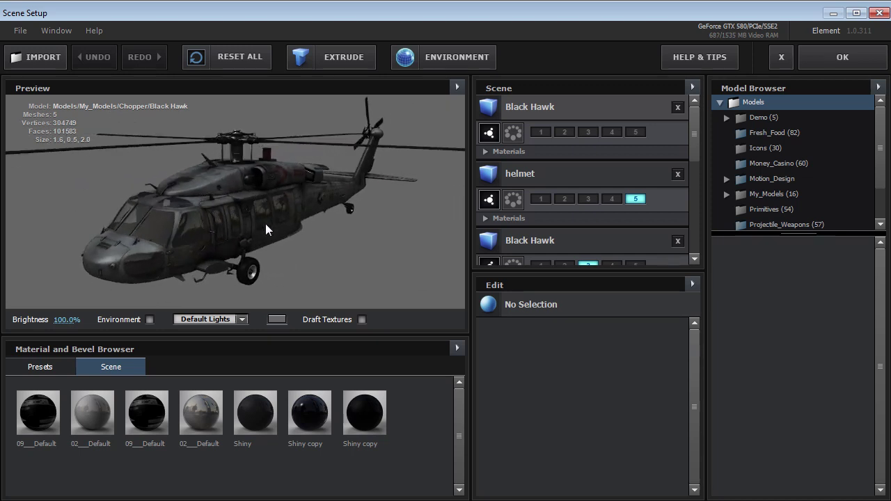
mouse_move(265, 224)
mouse_down()
mouse_move(244, 236)
mouse_move(286, 233)
mouse_move(264, 216)
mouse_up()
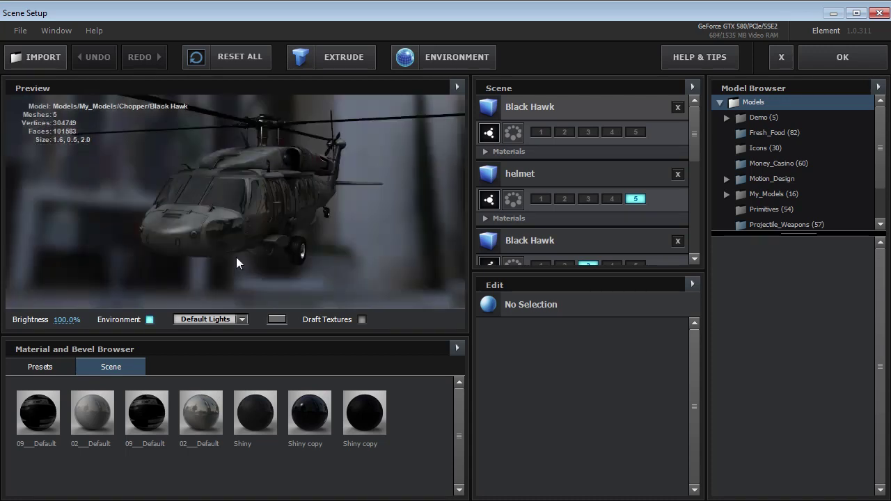
drag(236, 257, 314, 221)
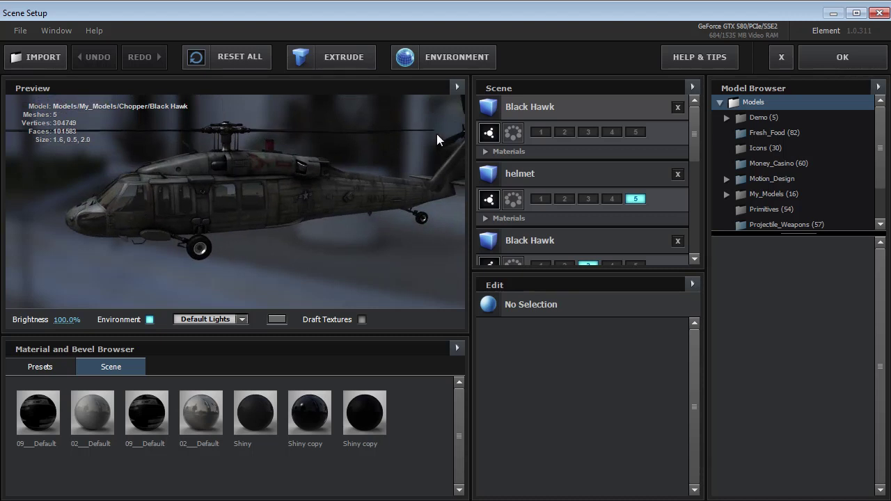
click(842, 59)
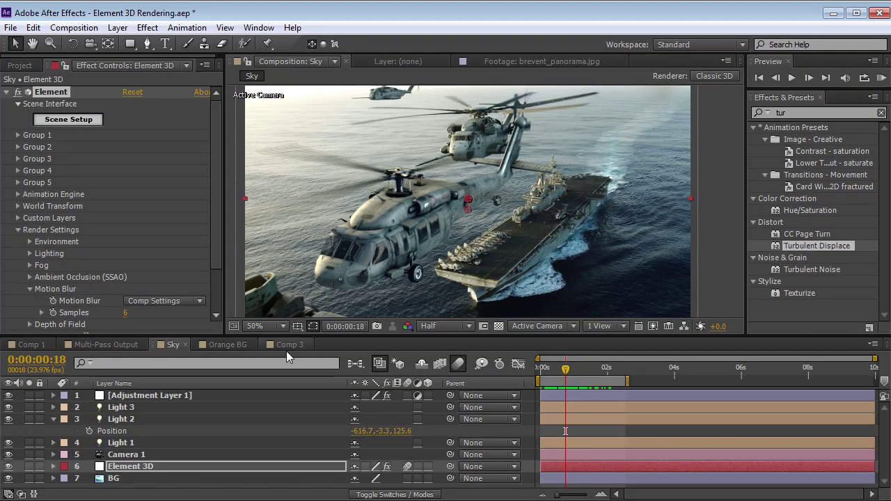
In the Orange BG composition, enable the Element effect's fog with a start distance of 1670 and a range of 2100.
click(228, 344)
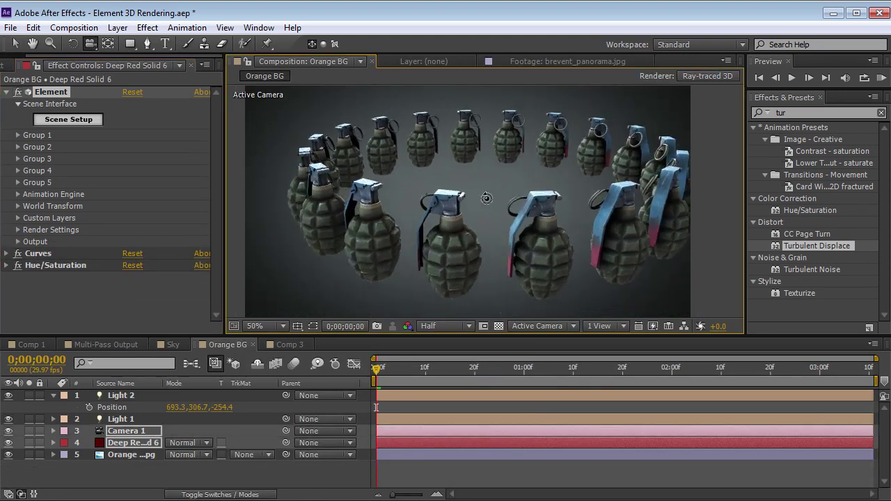
drag(486, 198, 421, 215)
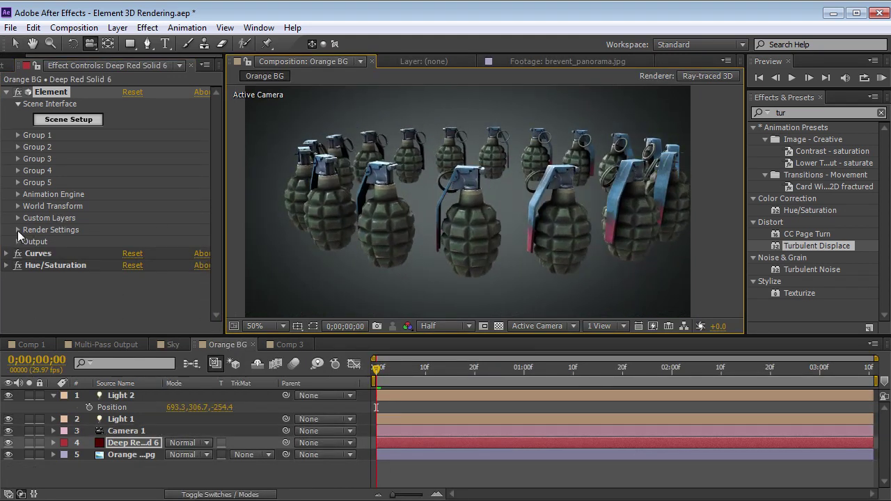
click(18, 230)
click(31, 265)
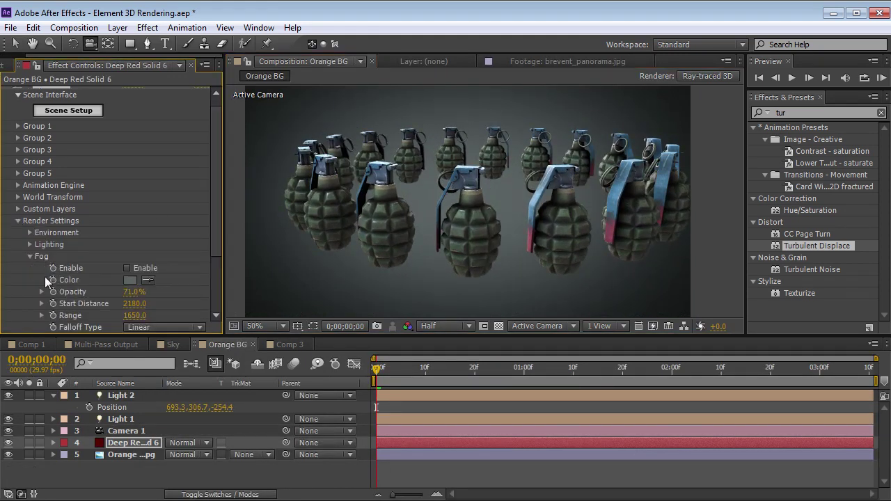
click(128, 268)
drag(134, 304, 164, 316)
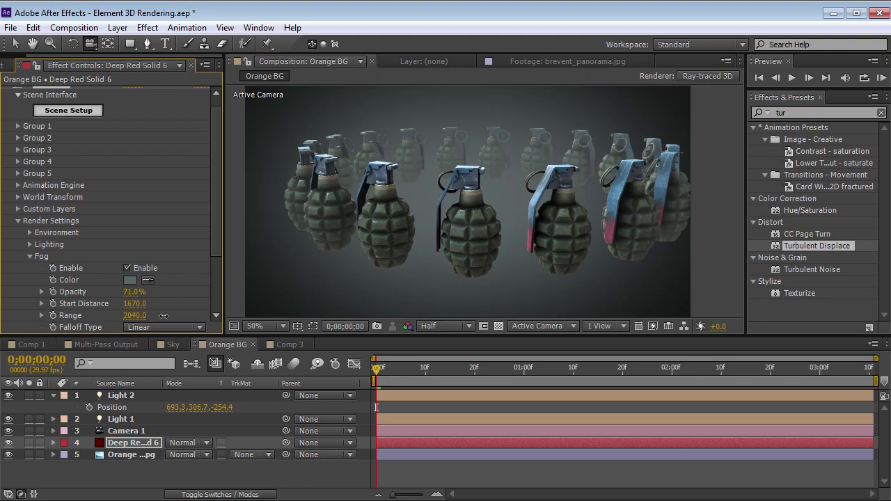
Try a teal fog color with hue 180°, saturation 33% and brightness 72%, and cancel the color change.
click(130, 280)
click(533, 370)
click(492, 409)
click(434, 382)
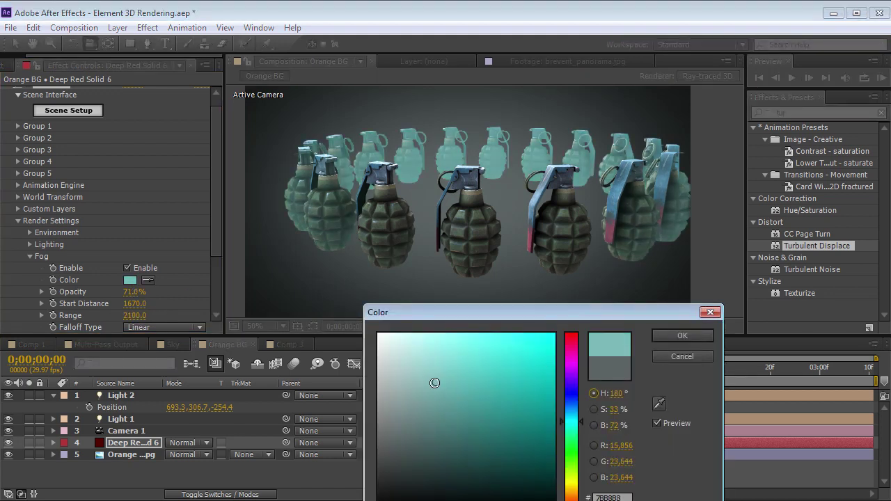
click(679, 355)
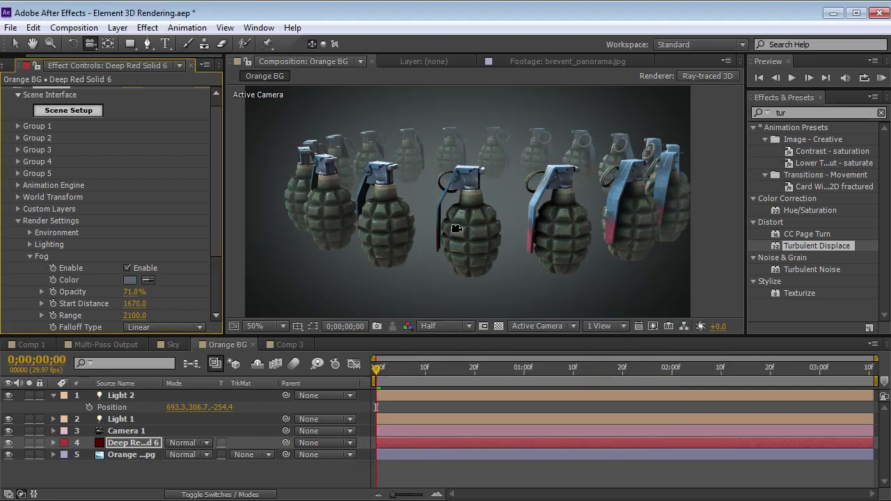
Orbit the camera to check the fog on the distant grenades, and disable the fog.
drag(442, 197, 325, 217)
click(127, 268)
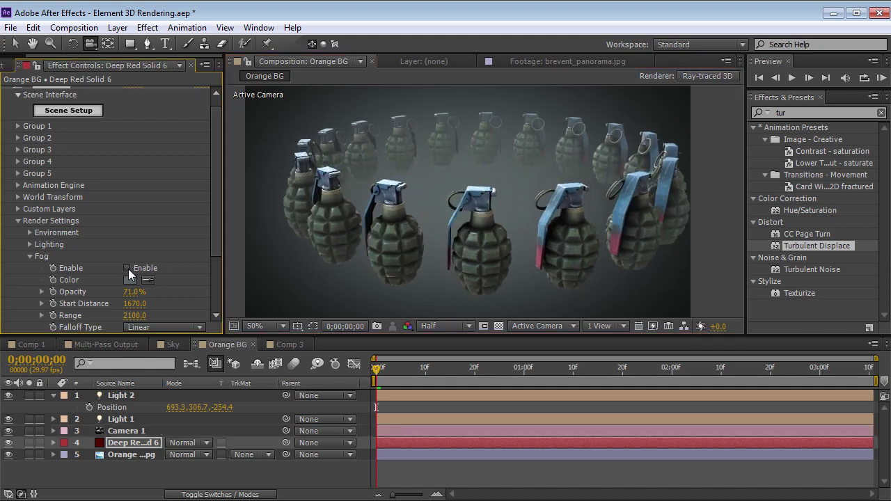
click(29, 257)
scroll(217, 240, down, 1)
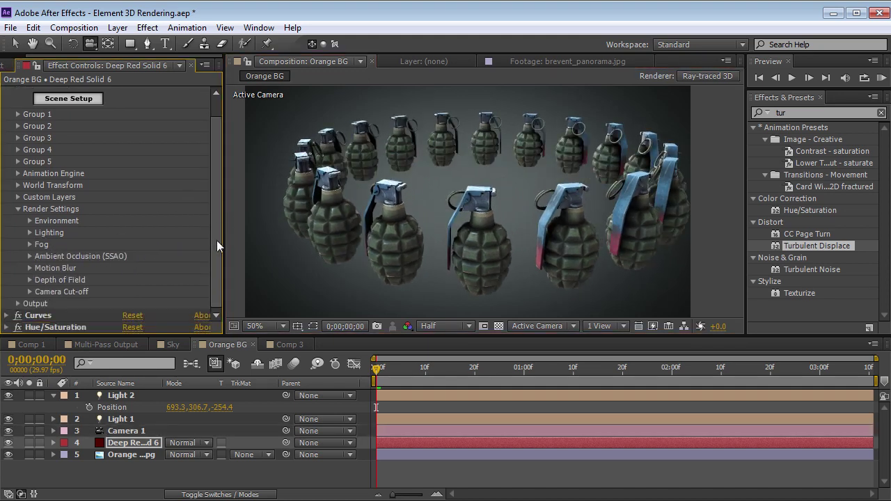
Turn on depth of field for Camera 1 and orbit around the grenades to check the blur.
click(123, 430)
key(a)
key(a)
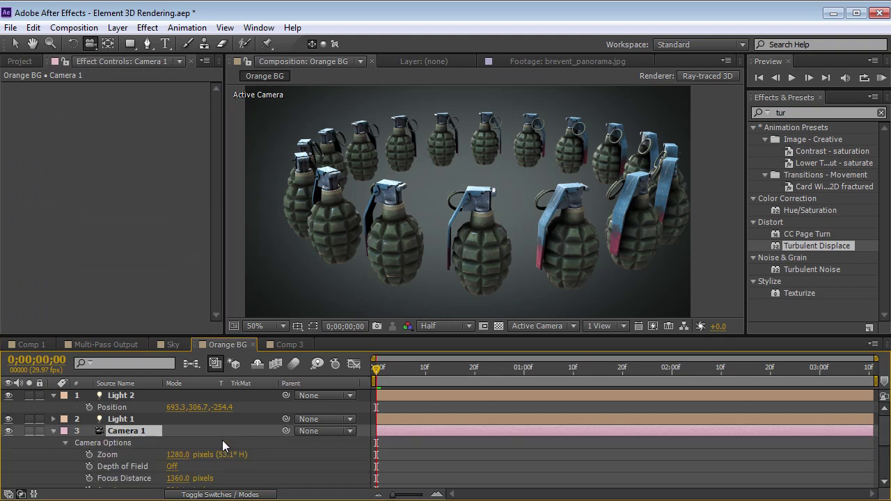
click(172, 467)
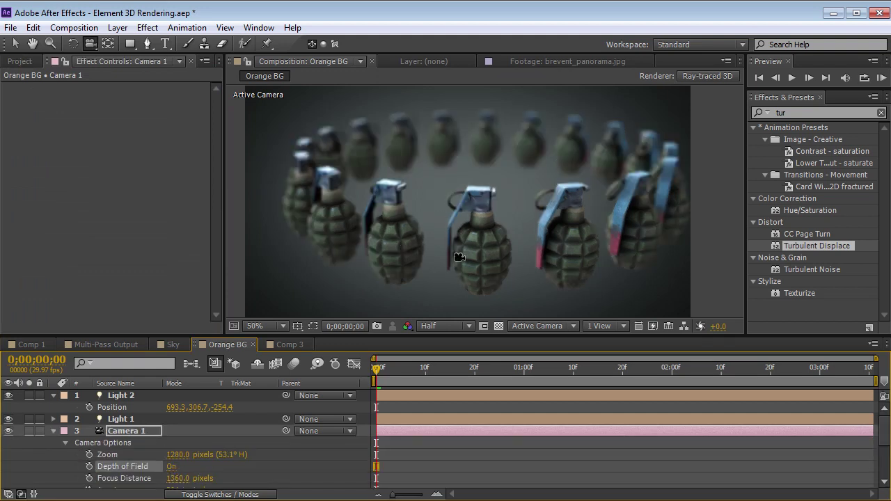
drag(453, 240, 470, 234)
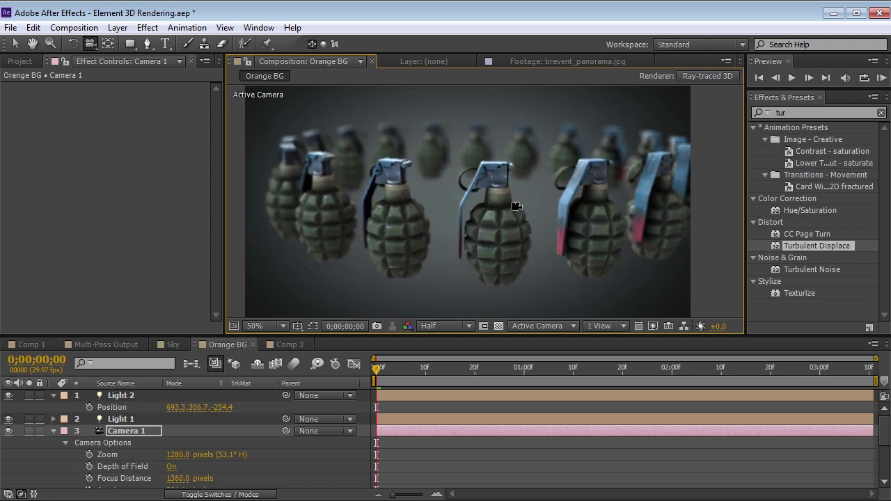
key(ctrl+z)
drag(513, 222, 429, 179)
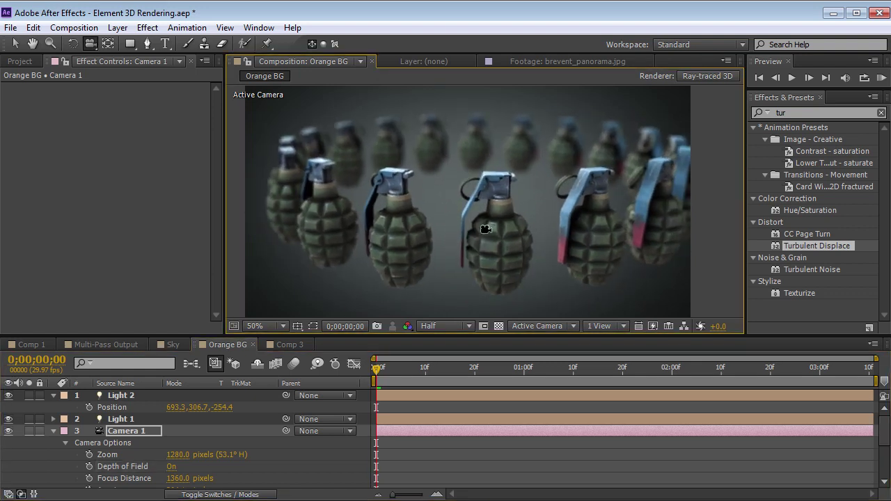
Adjust Camera 1's focus distance to change which grenades are in focus.
drag(240, 472, 241, 458)
scroll(241, 457, down, 1)
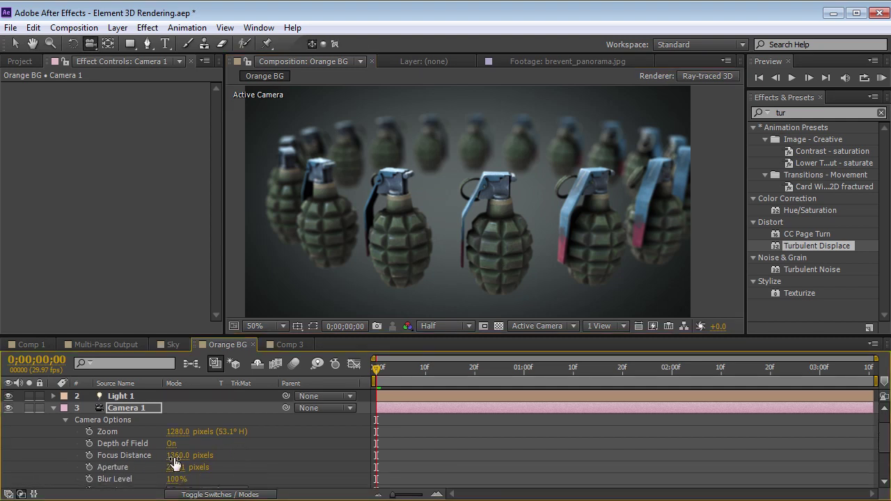
drag(178, 455, 209, 446)
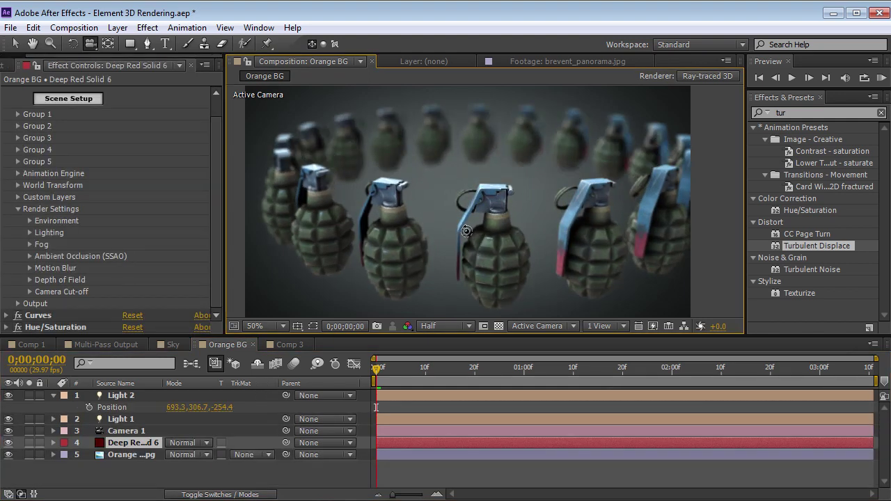
Orbit around the grenades and open Element's Depth of Field render settings to examine the blur options.
drag(466, 230, 473, 227)
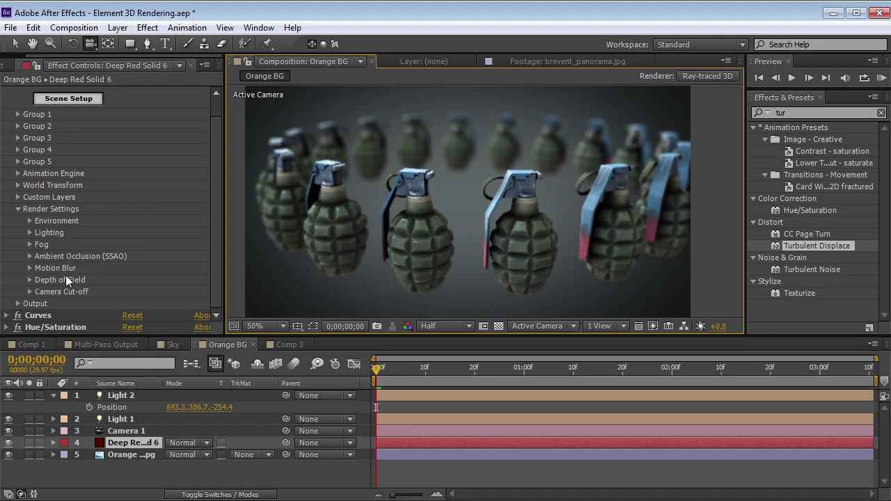
click(29, 280)
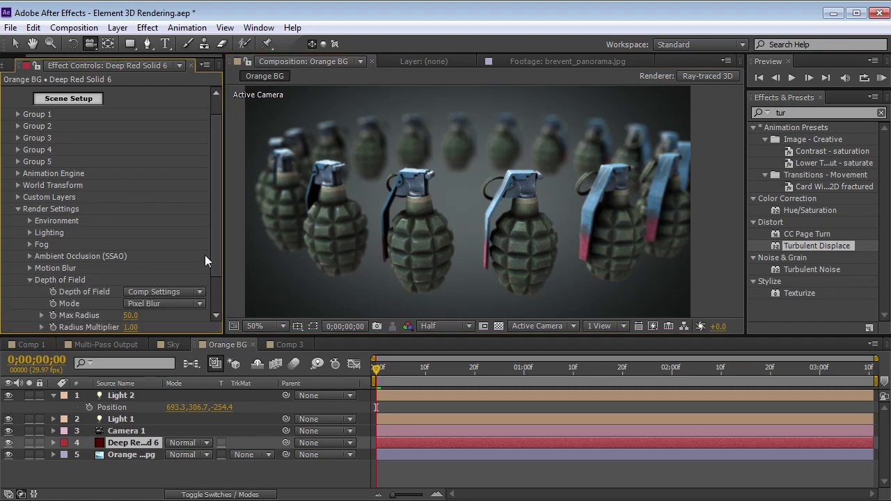
scroll(181, 264, down, 2)
click(166, 265)
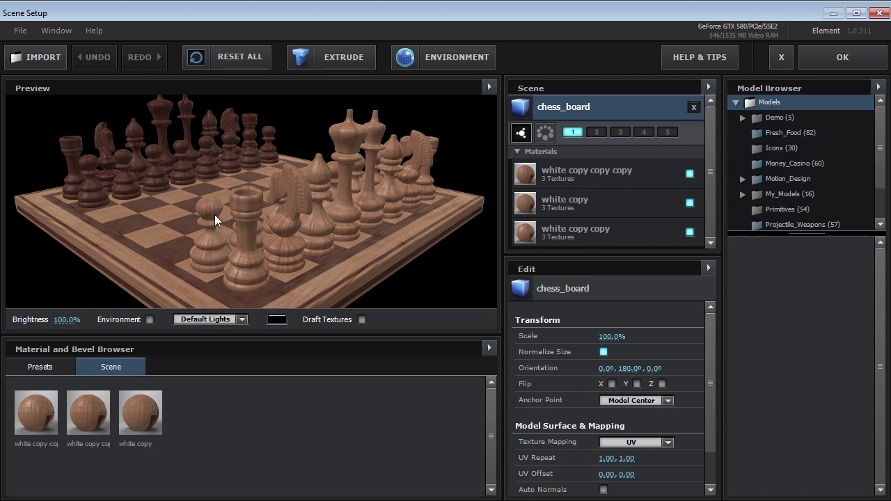
Inspect the chess_board model in the Scene Setup preview, and enable Ambient Occlusion (SSAO) for the chess board render.
mouse_move(213, 209)
mouse_down()
mouse_move(342, 206)
mouse_move(218, 207)
mouse_up()
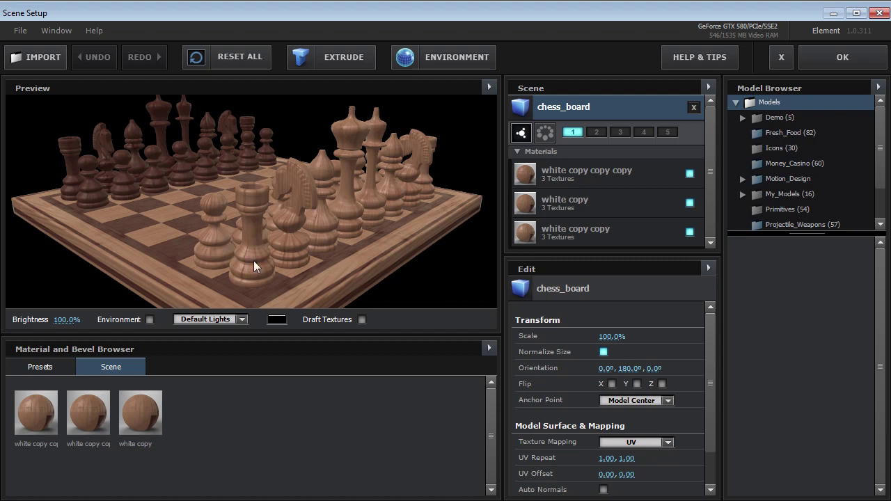
click(840, 59)
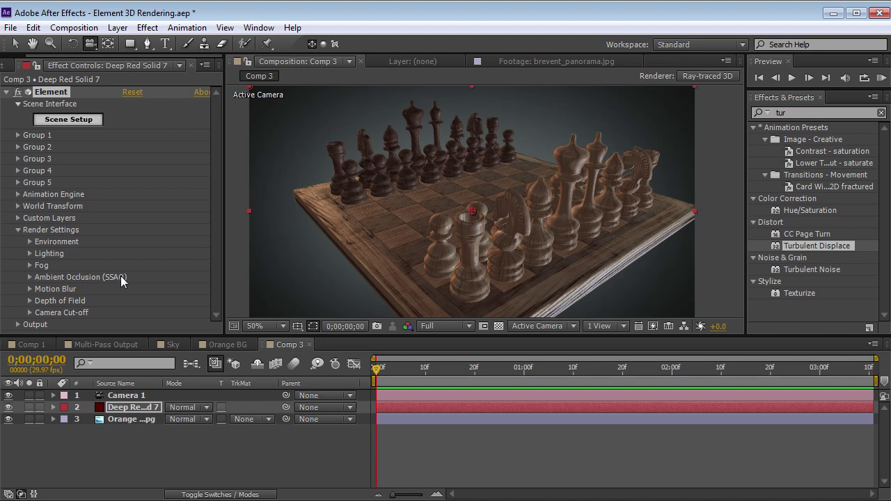
click(29, 276)
scroll(167, 195, down, 1)
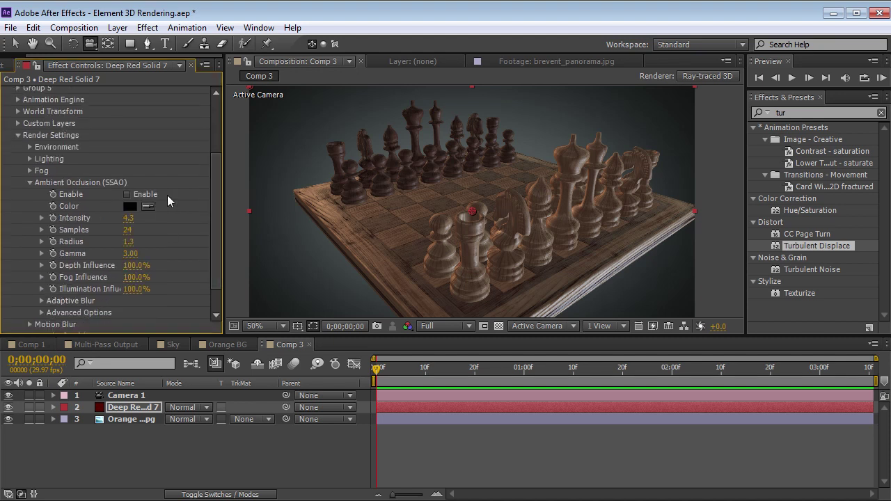
click(127, 195)
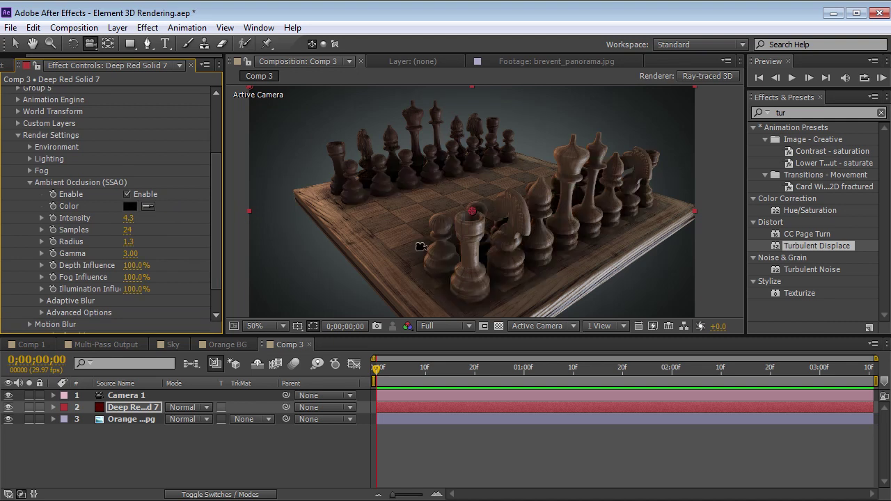
Orbit around the chess board to check the contact shading, and set the ambient occlusion radius to 1.4.
mouse_move(432, 265)
mouse_down()
mouse_move(463, 263)
mouse_move(425, 260)
mouse_move(443, 259)
mouse_up()
key(grave)
drag(447, 369, 440, 258)
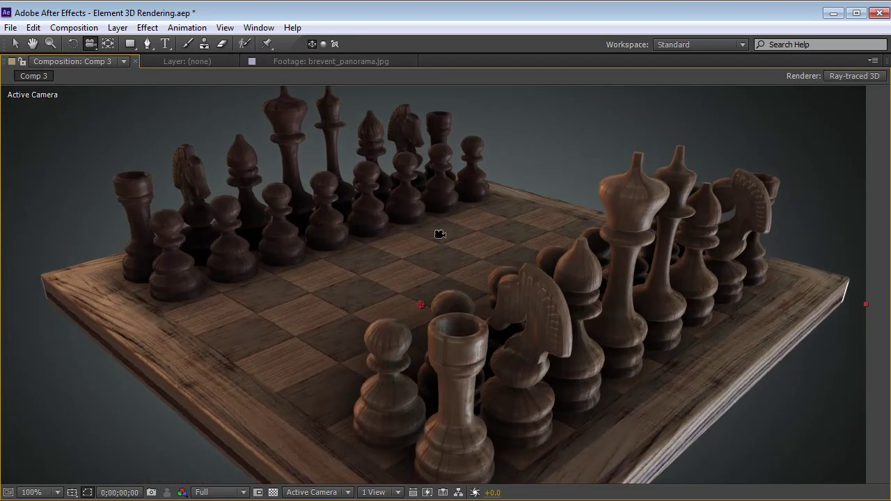
key(grave)
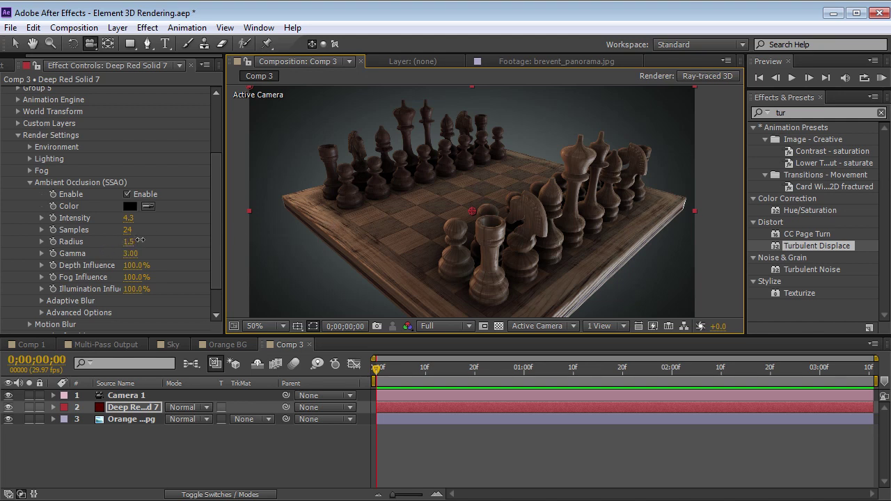
mouse_move(97, 249)
mouse_down()
mouse_move(66, 253)
mouse_move(119, 247)
mouse_move(133, 218)
mouse_move(148, 218)
mouse_move(126, 218)
mouse_up()
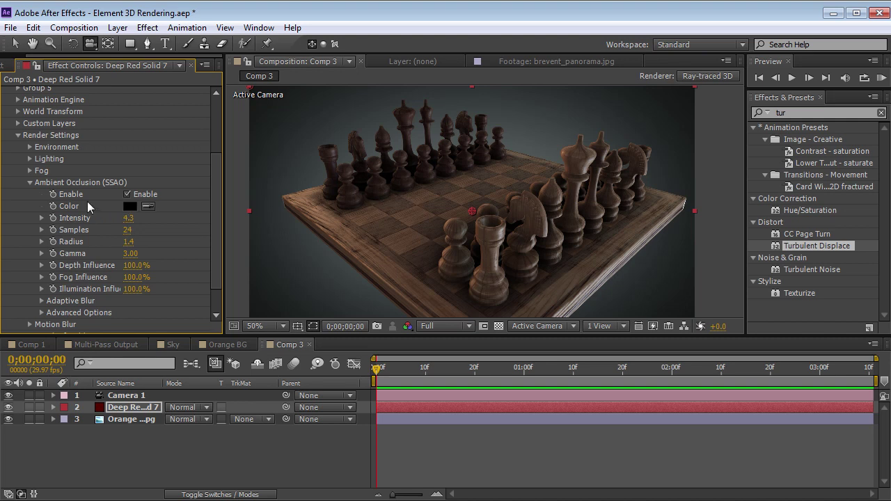
click(29, 182)
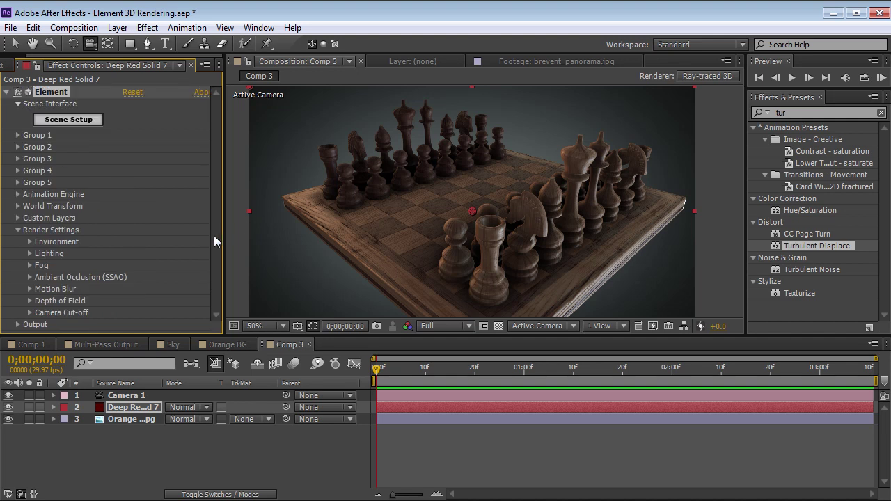
Try the Product and 360 presets for Element's added lighting on the chess board, and restore Stylized.
click(30, 254)
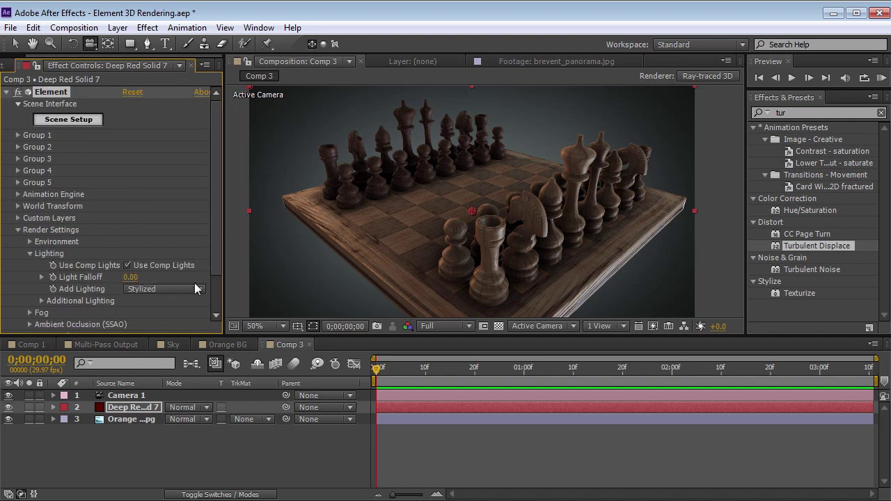
click(136, 395)
click(139, 409)
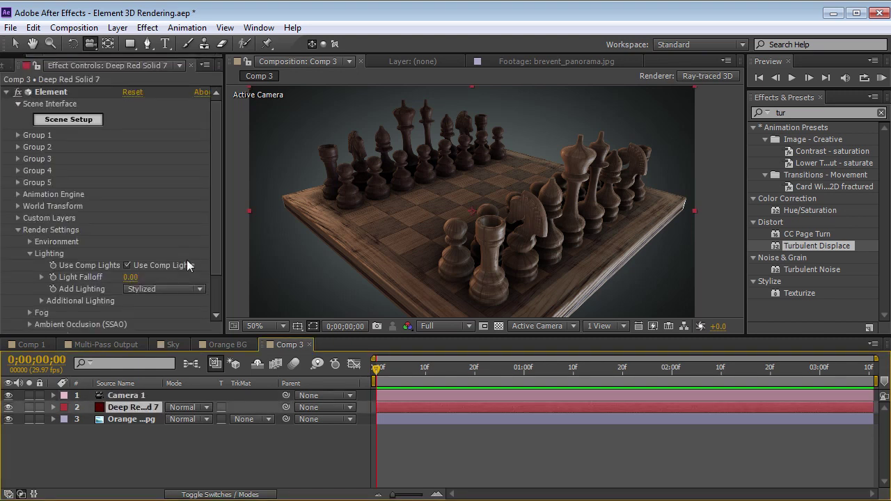
drag(214, 255, 202, 268)
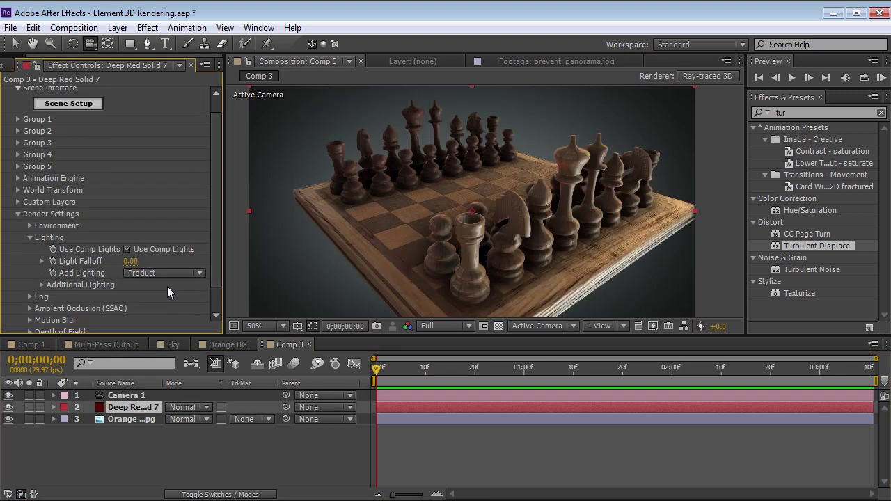
click(162, 273)
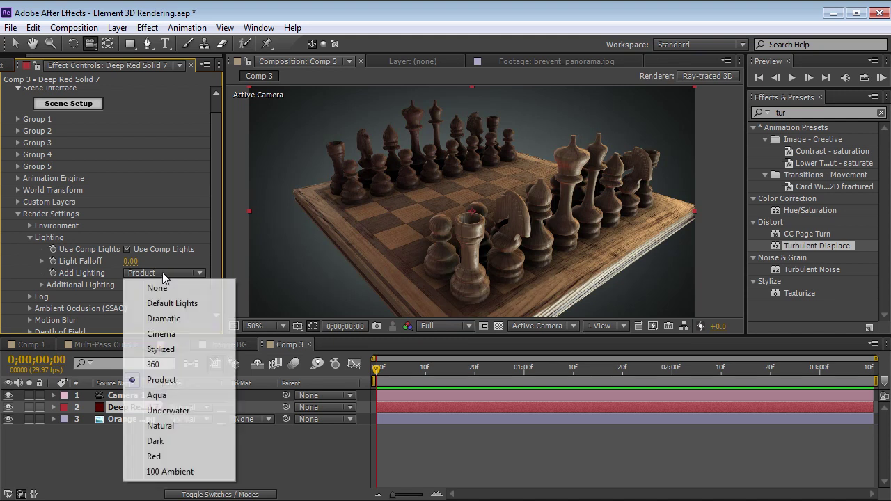
click(166, 350)
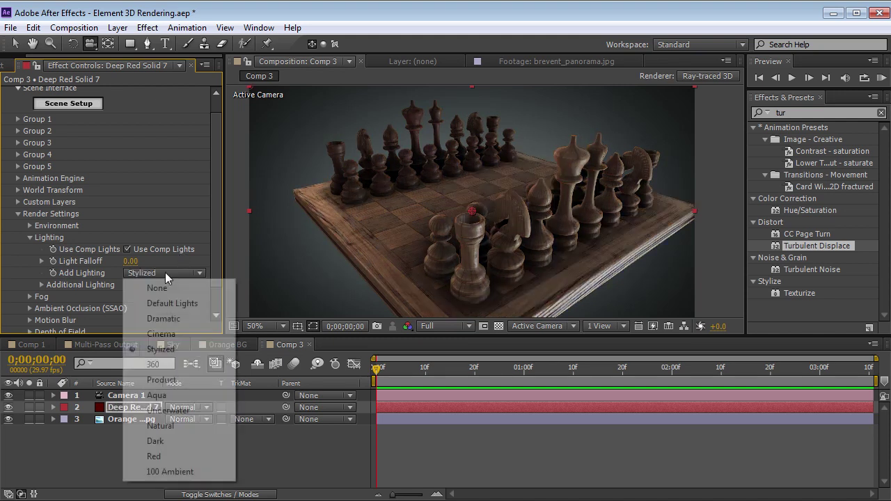
click(160, 364)
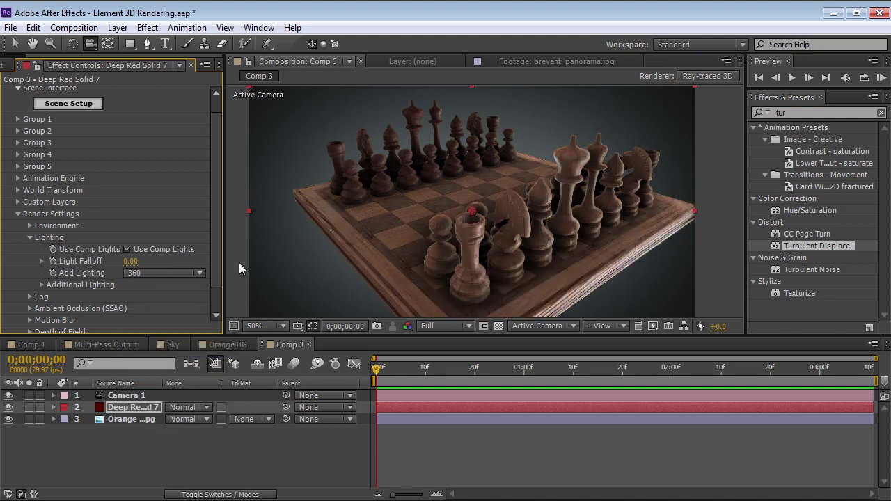
click(149, 275)
click(160, 348)
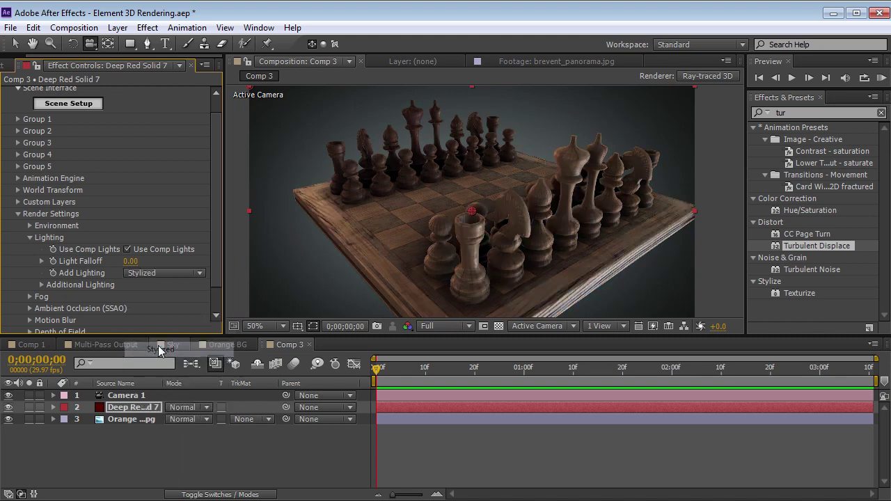
Add a spot light to the chess composition with 11% cone feather and 230% intensity.
click(119, 29)
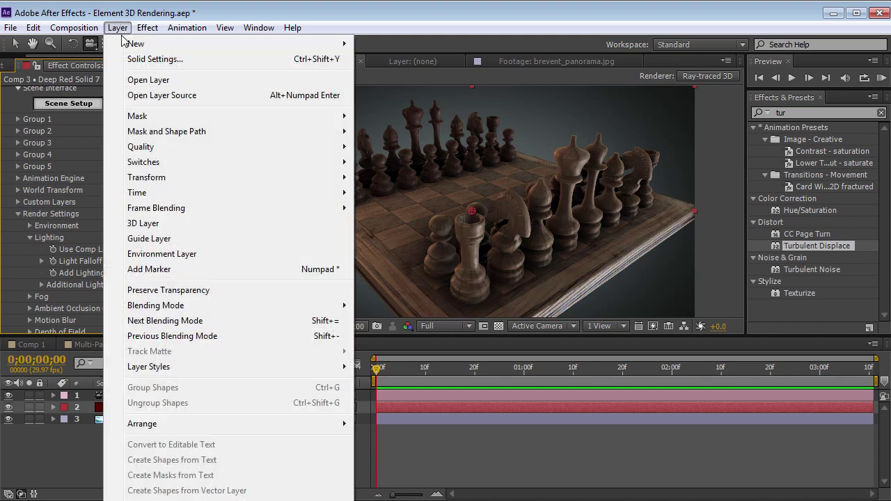
mouse_move(127, 43)
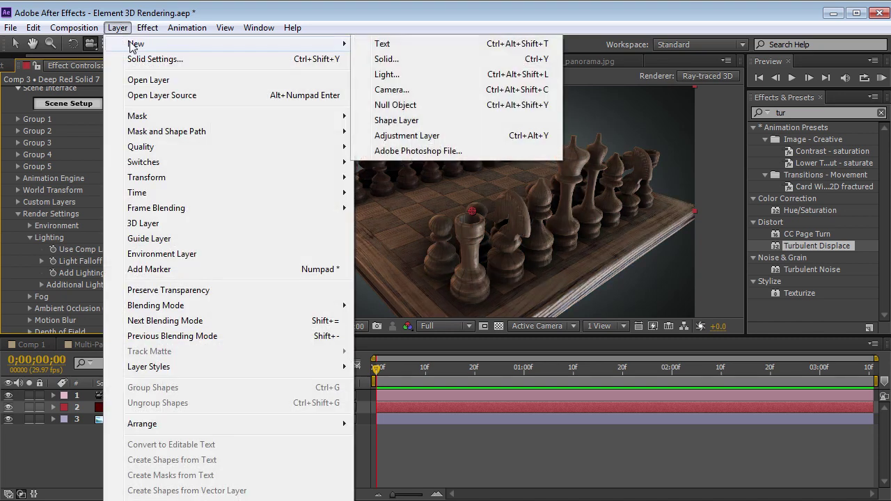
click(384, 74)
click(519, 286)
drag(500, 288, 499, 288)
drag(522, 245, 574, 235)
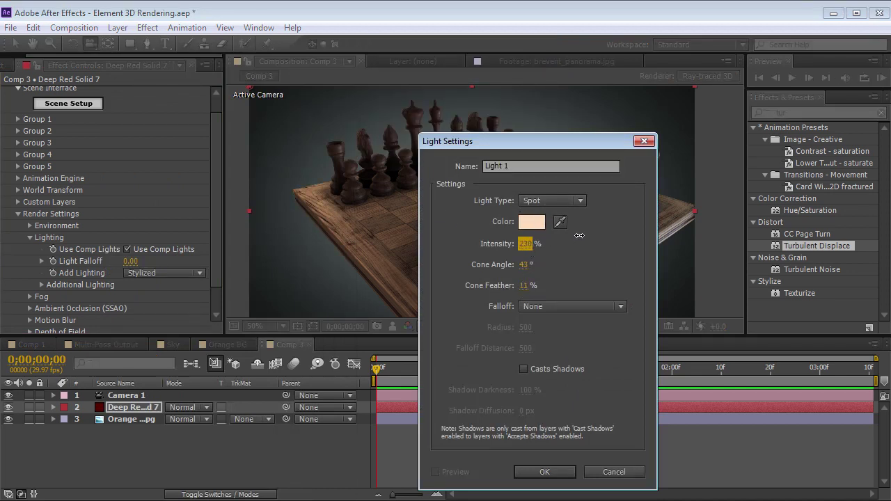
click(544, 472)
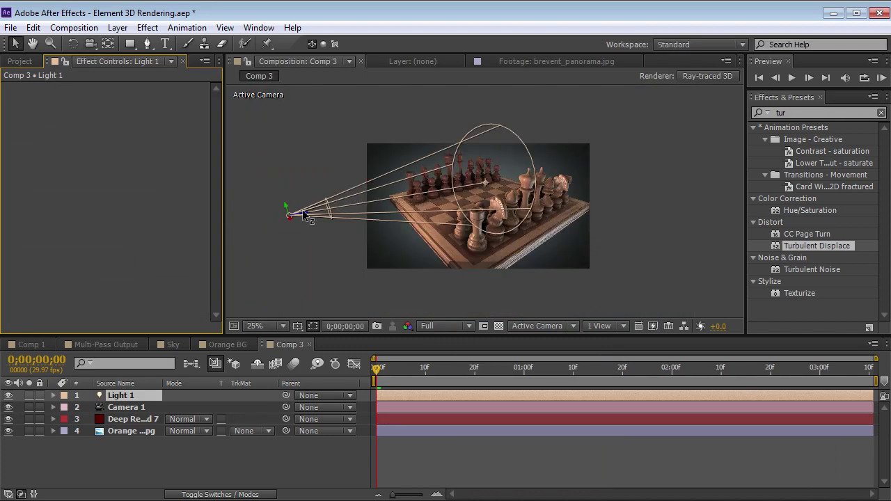
Move and rotate the spot light so its beam crosses the board beside the dark pieces, and set its intensity to 373%.
drag(303, 211, 352, 208)
key(grave)
key(period)
key(period)
key(w)
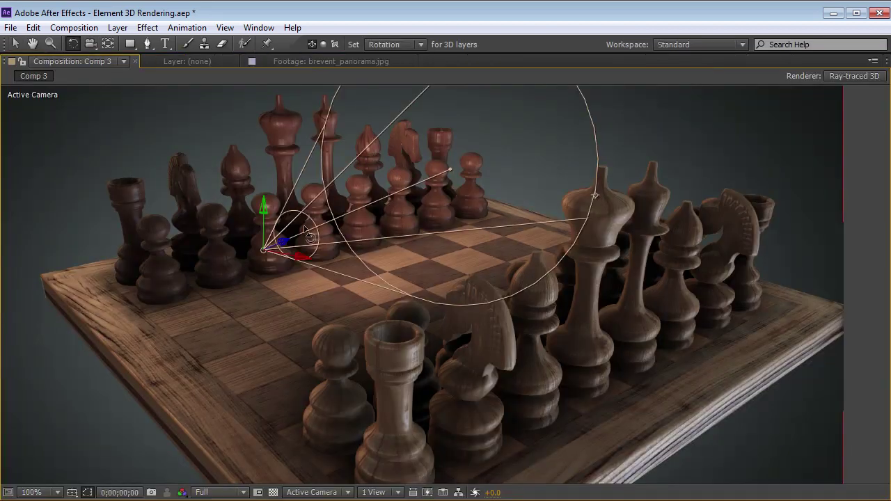
drag(263, 226, 255, 200)
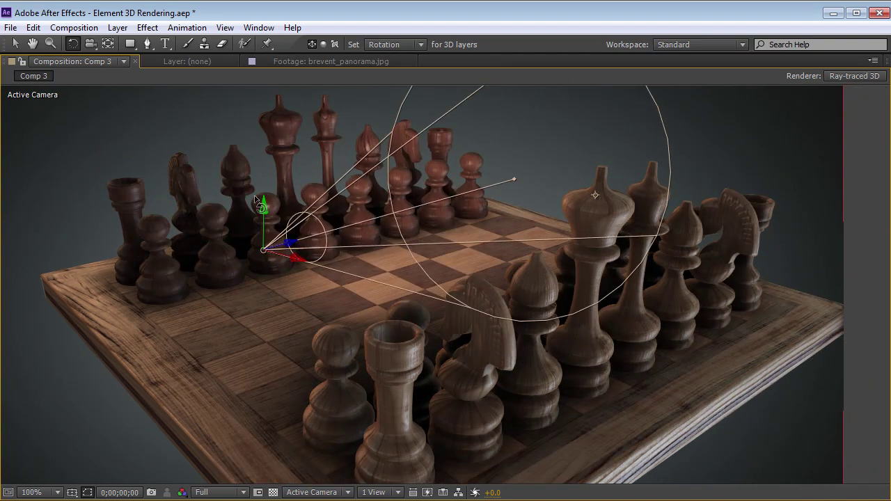
key(v)
key(grave)
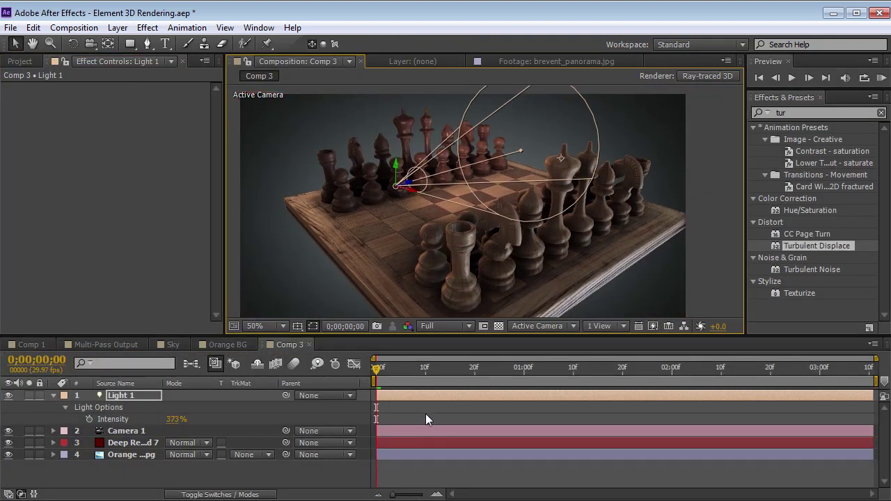
click(427, 419)
Set Element's output polygon mode to Wireframe and check the chess pieces in the maximized viewer.
click(133, 444)
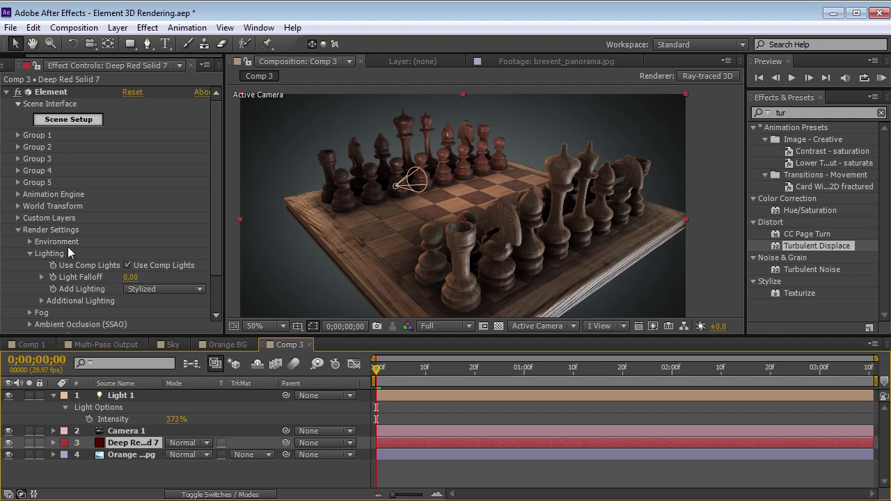
click(30, 253)
click(18, 230)
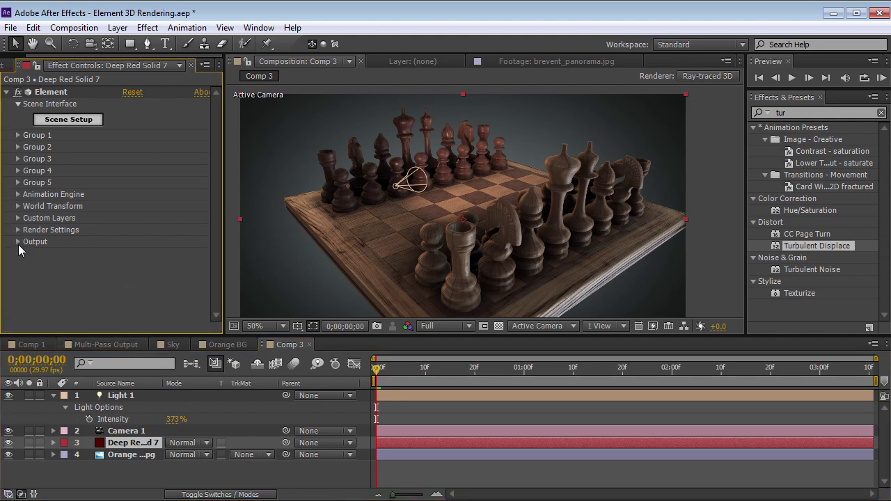
click(18, 242)
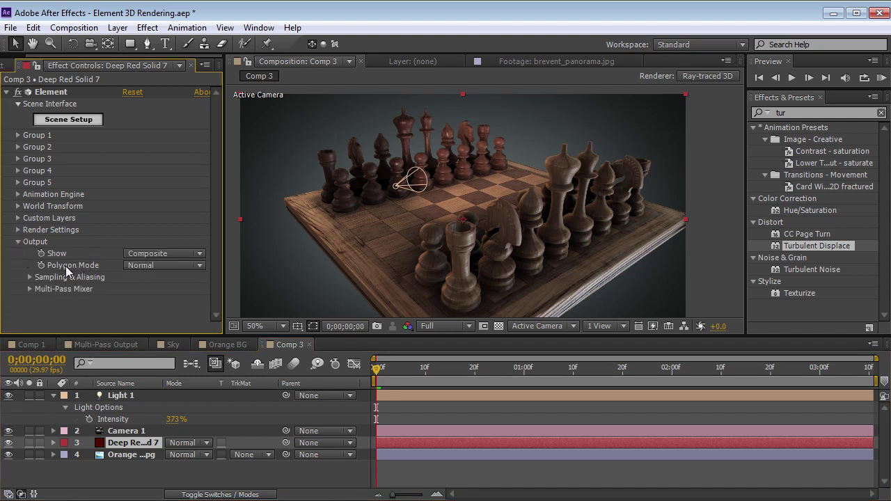
scroll(501, 223, up, 2)
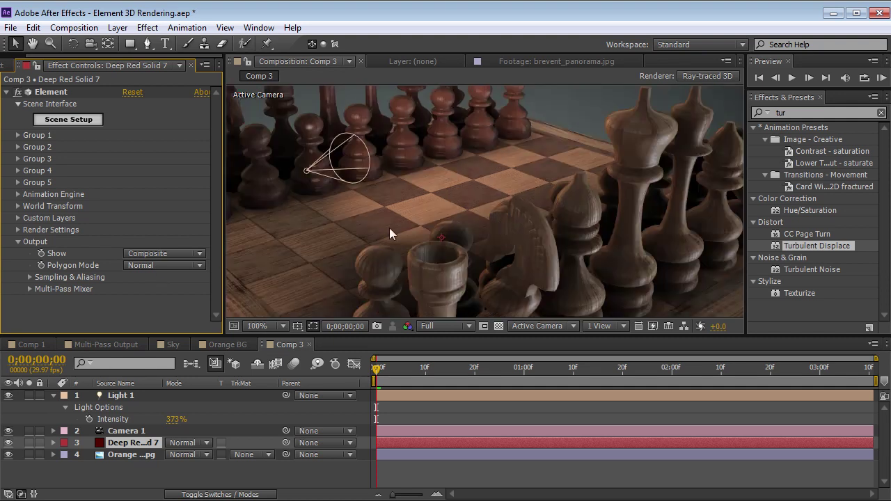
click(199, 265)
click(168, 295)
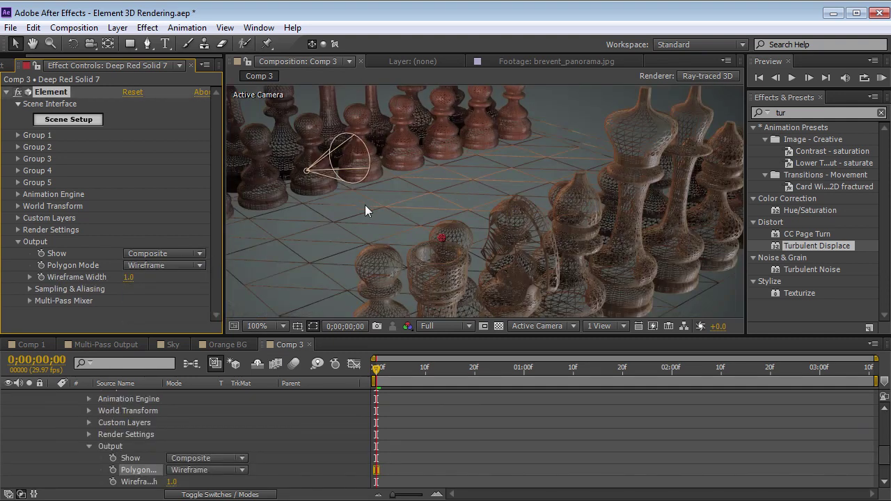
key(grave)
key(c)
drag(497, 341, 451, 266)
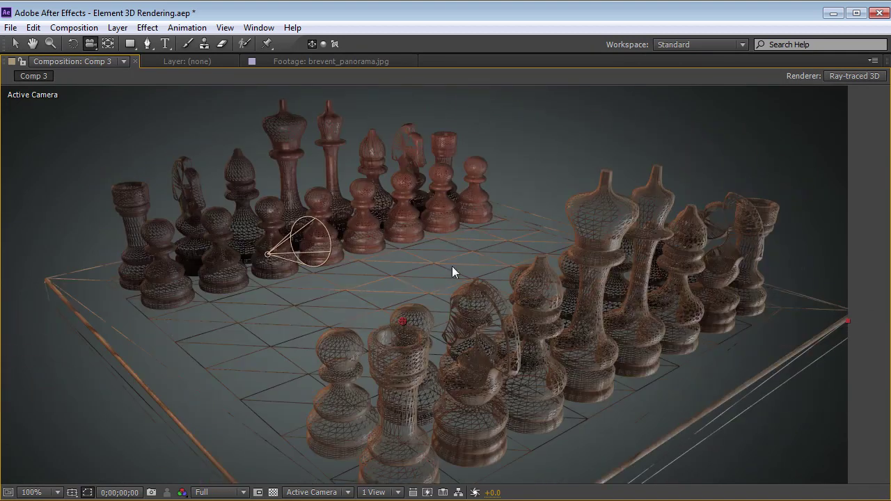
key(grave)
Set Element's output polygon mode to Point Cloud and look across the chess pieces.
click(160, 265)
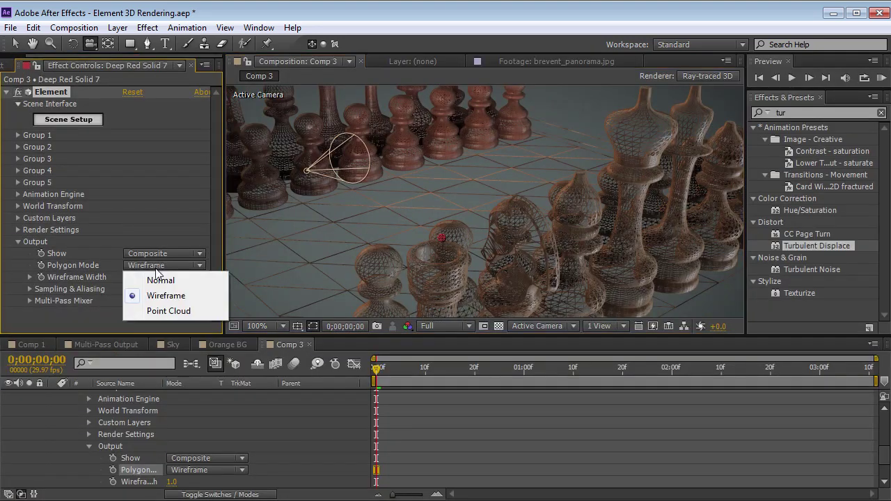
click(173, 312)
key(h)
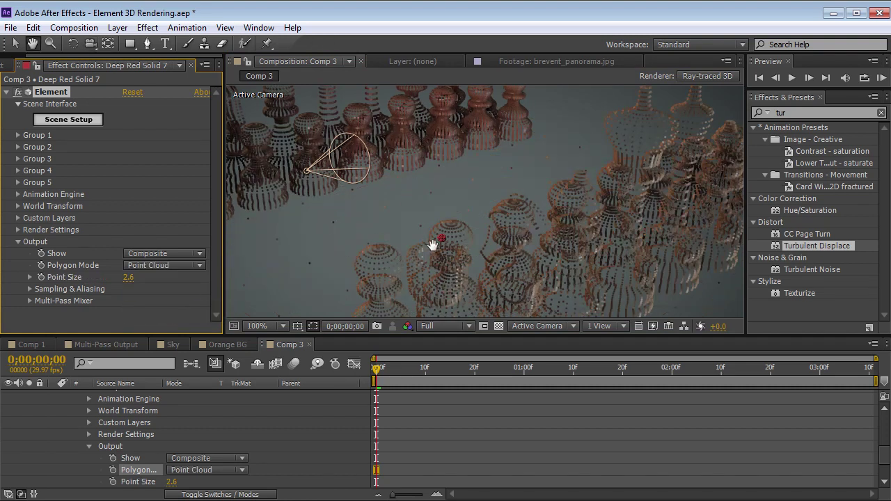
drag(490, 301, 444, 260)
right_click(446, 253)
click(392, 206)
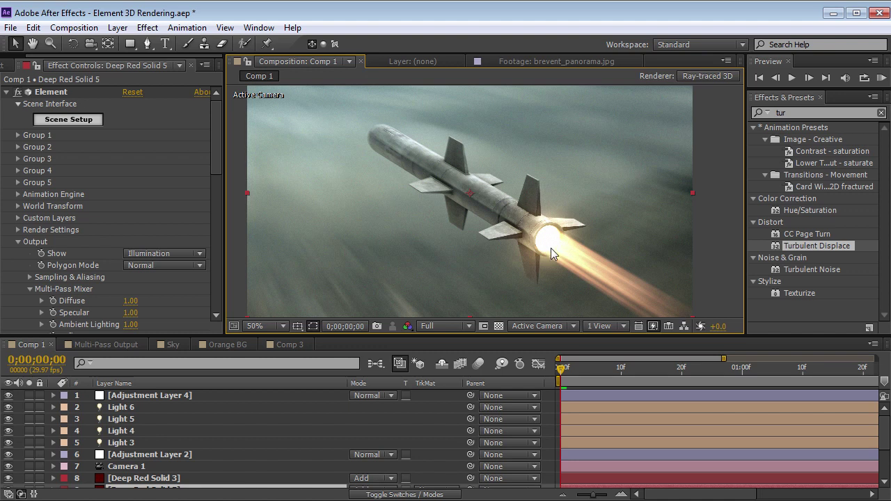
Try a different Glow Intensity on Adjustment Layer 2 of the missile composition and undo the change.
click(138, 396)
click(129, 456)
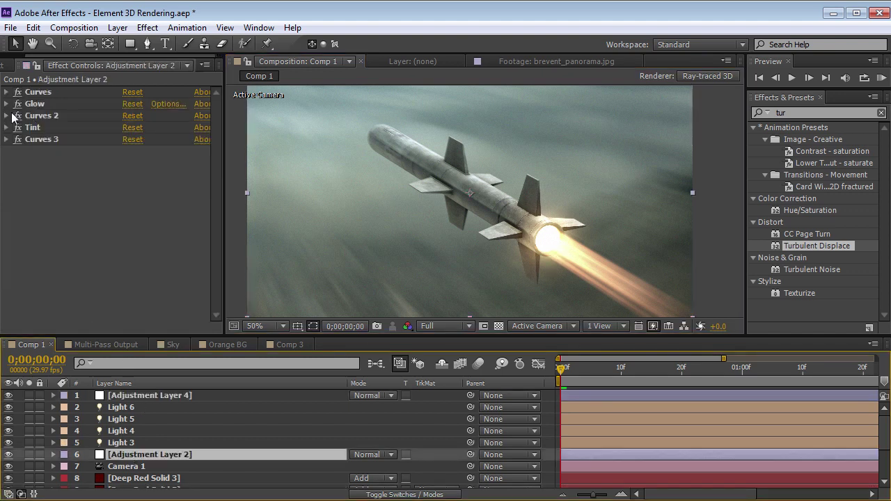
click(5, 104)
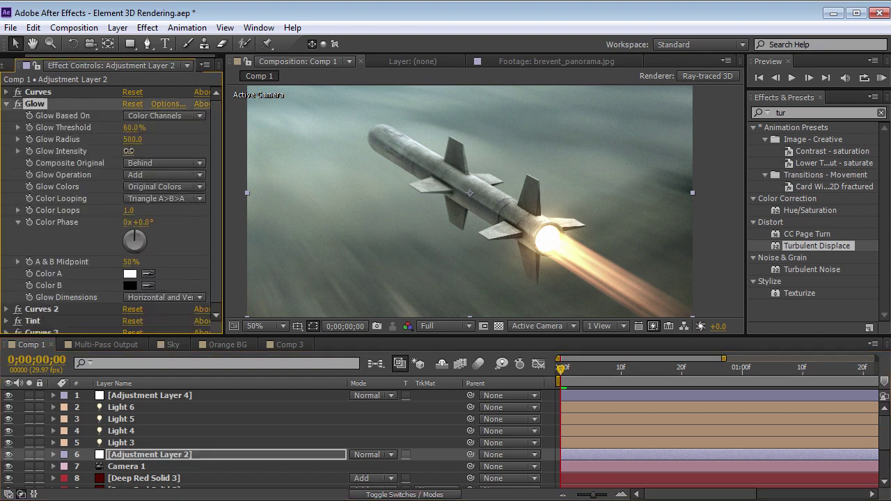
drag(129, 151, 201, 152)
key(ctrl+z)
Open the Multi-Pass Output composition and solo the missile's Element layer, Deep Red Solid 4.
click(91, 345)
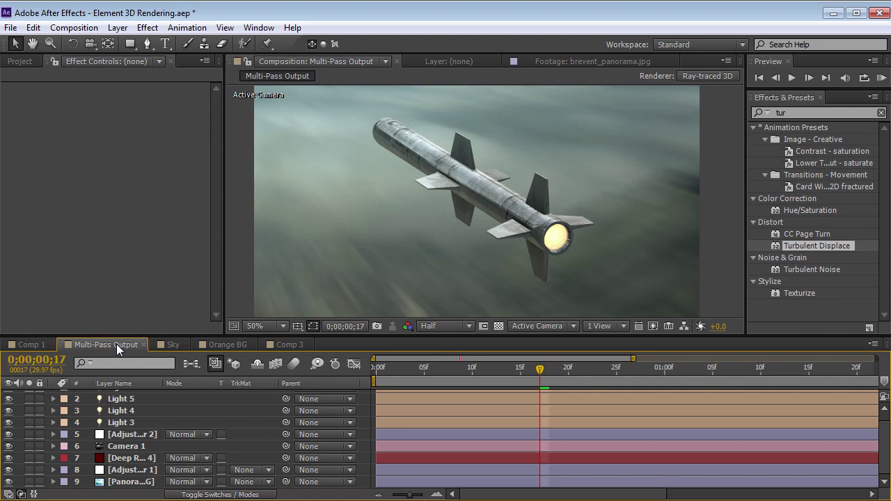
click(131, 458)
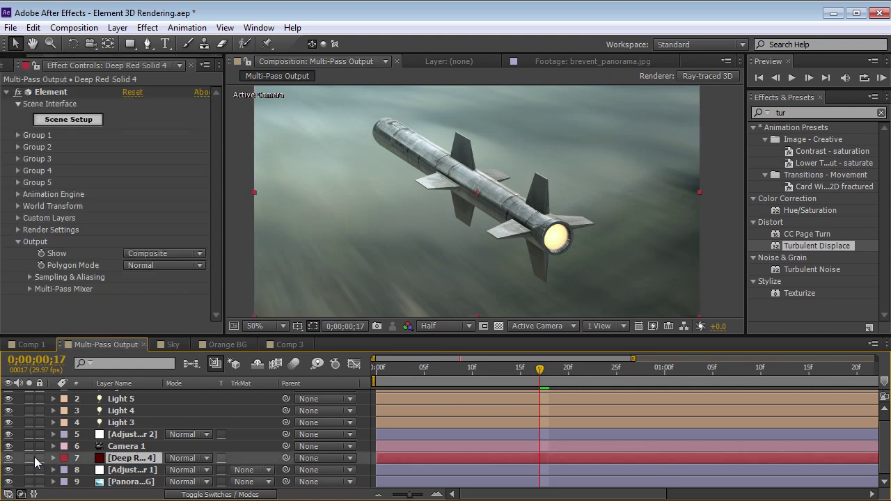
click(29, 458)
key(c)
drag(399, 195, 381, 214)
click(124, 292)
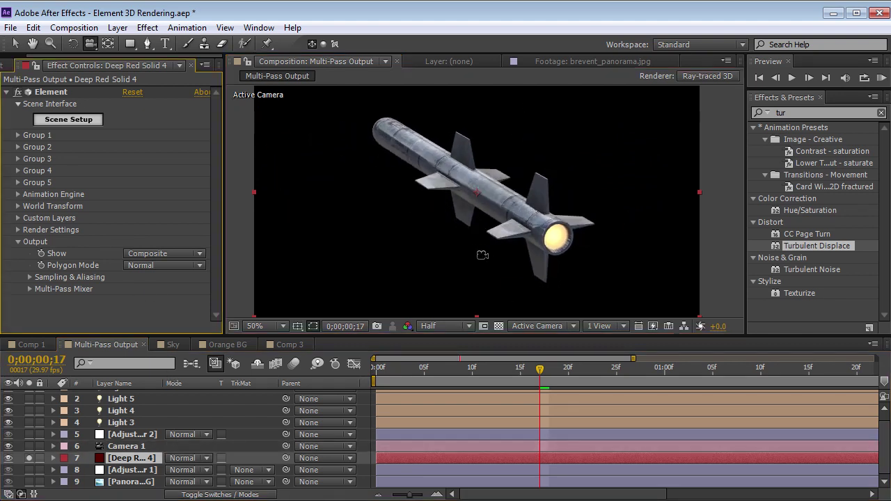
drag(490, 253, 519, 254)
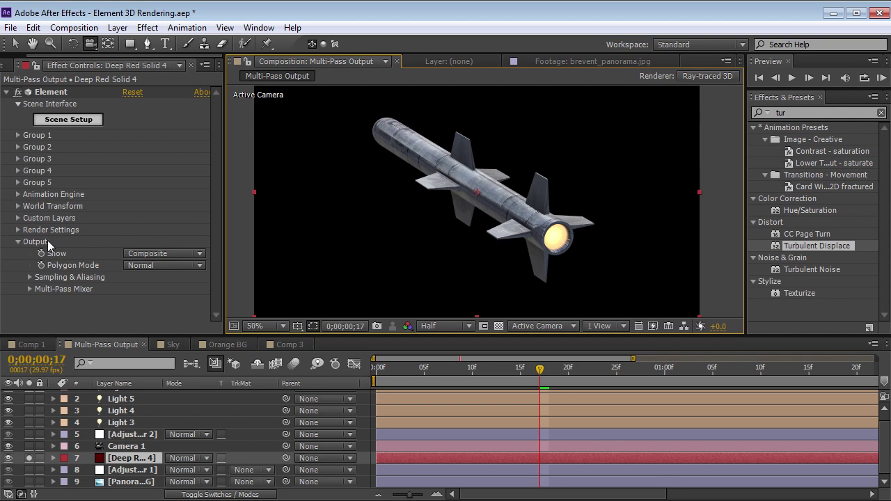
Show the missile's Illumination pass, examine the engine light up close, and return the output to Composite.
click(160, 254)
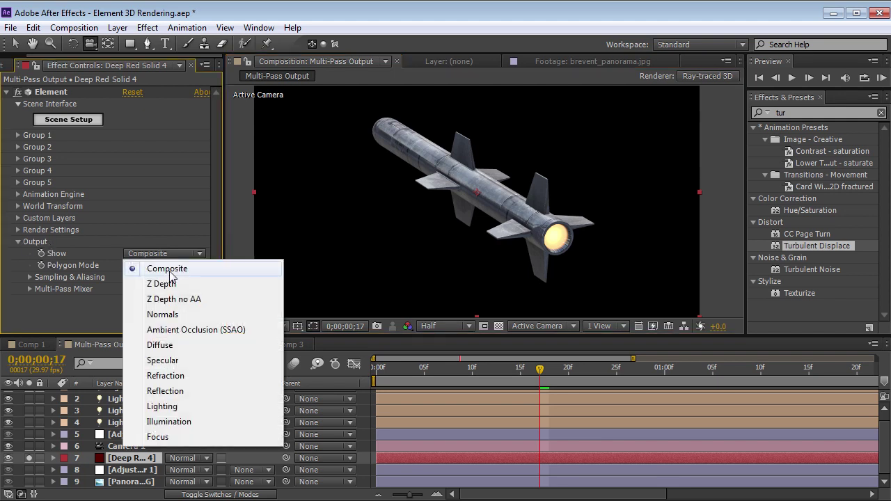
click(169, 421)
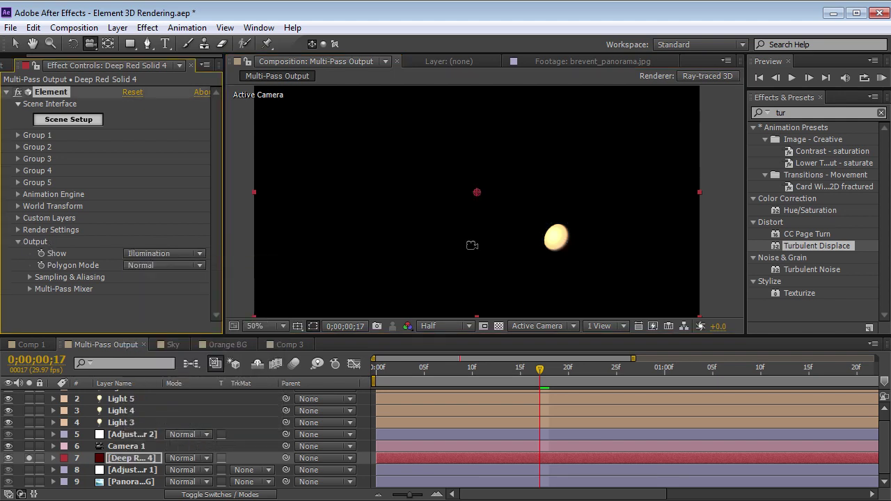
key(v)
scroll(566, 266, up, 2)
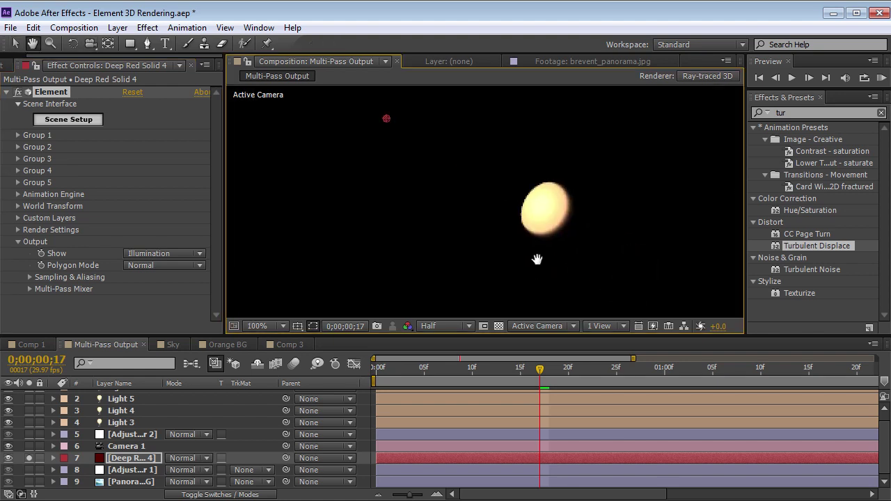
scroll(554, 207, down, 2)
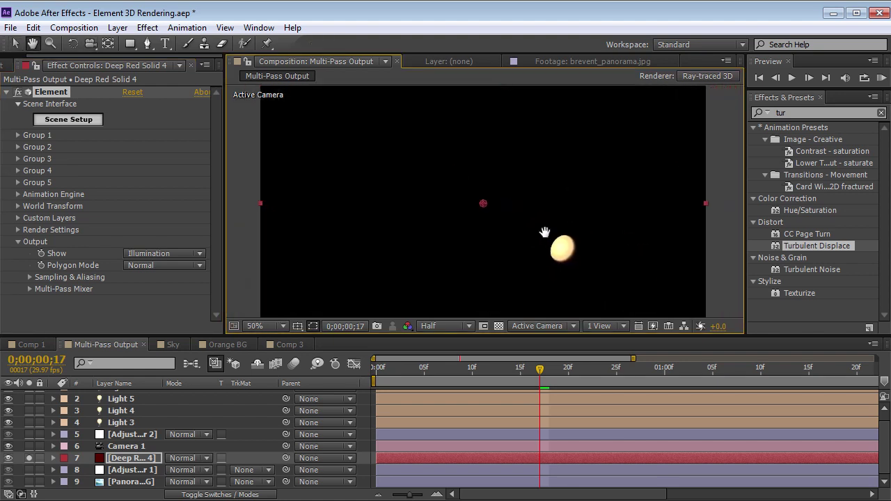
click(165, 254)
click(167, 268)
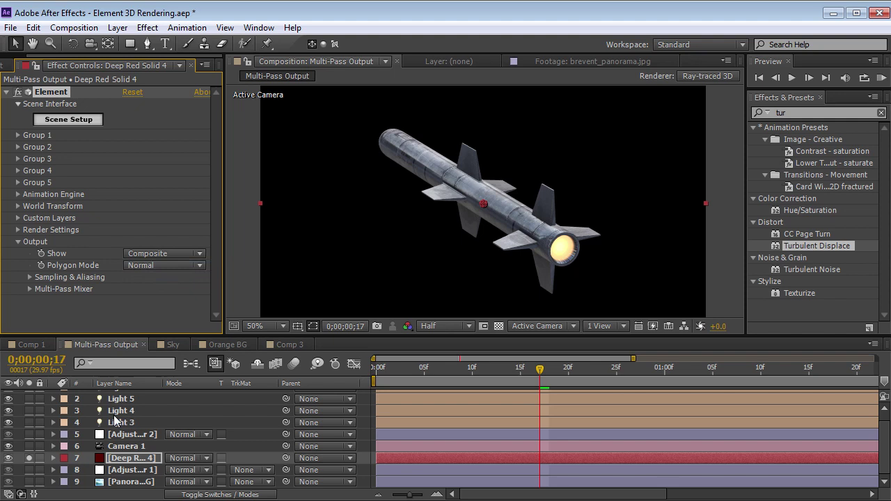
Duplicate the missile's Element layer and set the upper copy's output to Illumination.
click(122, 460)
click(33, 27)
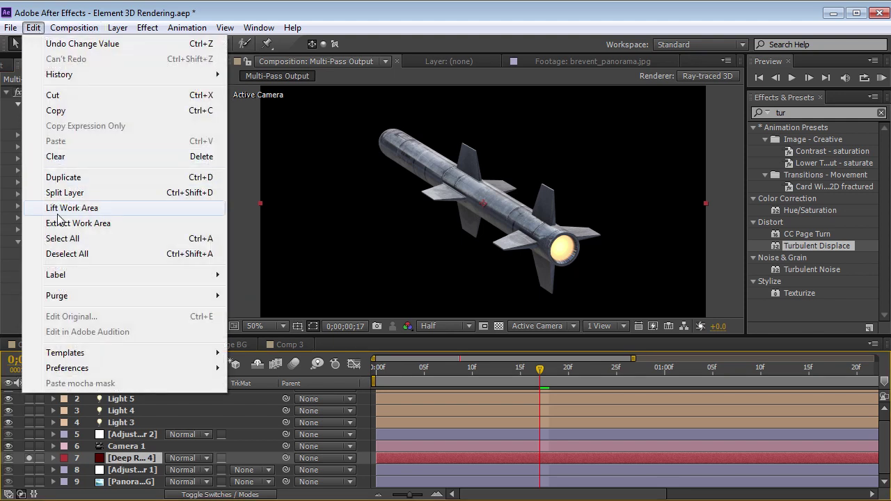
click(63, 178)
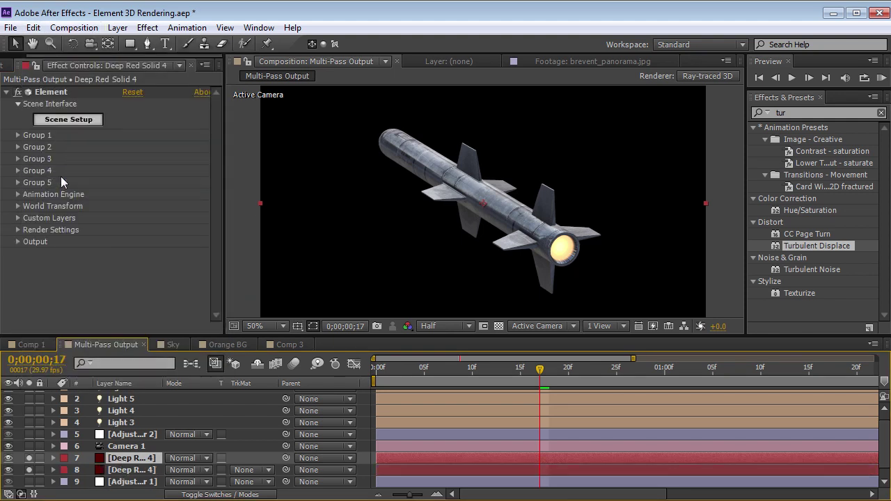
click(19, 241)
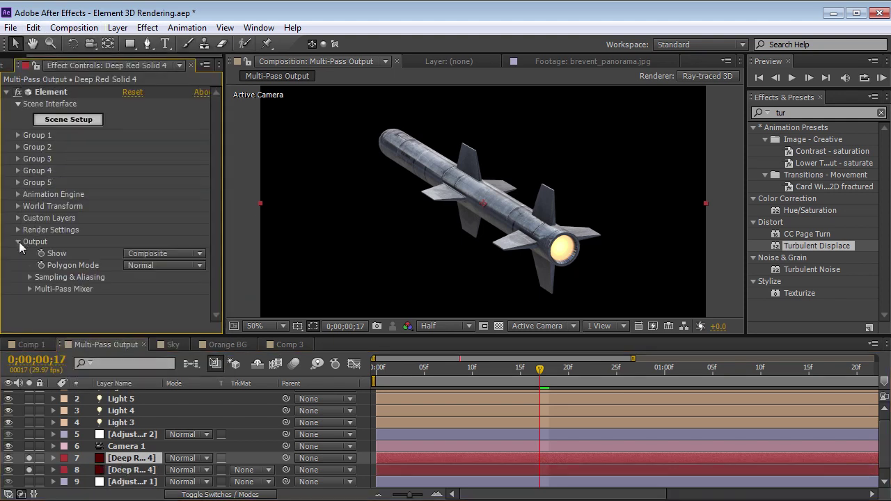
click(146, 256)
click(178, 420)
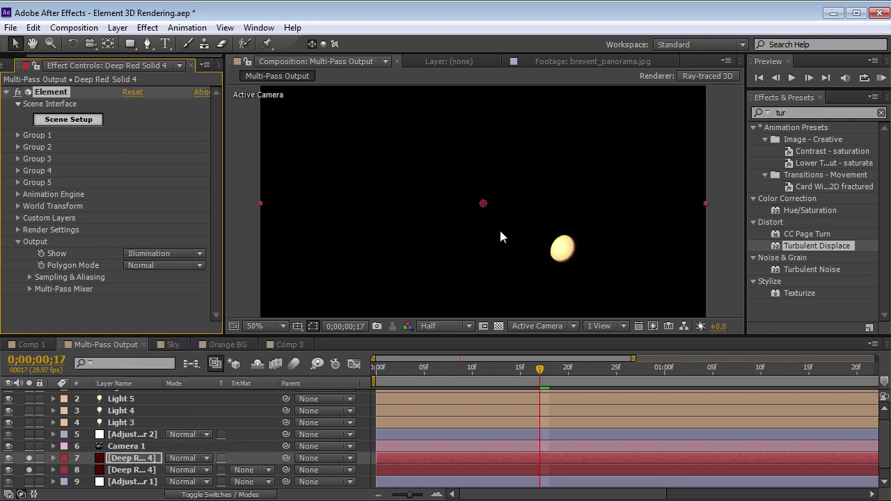
Add the Glow effect to the Illumination layer with a Glow Radius of 57.
click(147, 28)
mouse_move(178, 309)
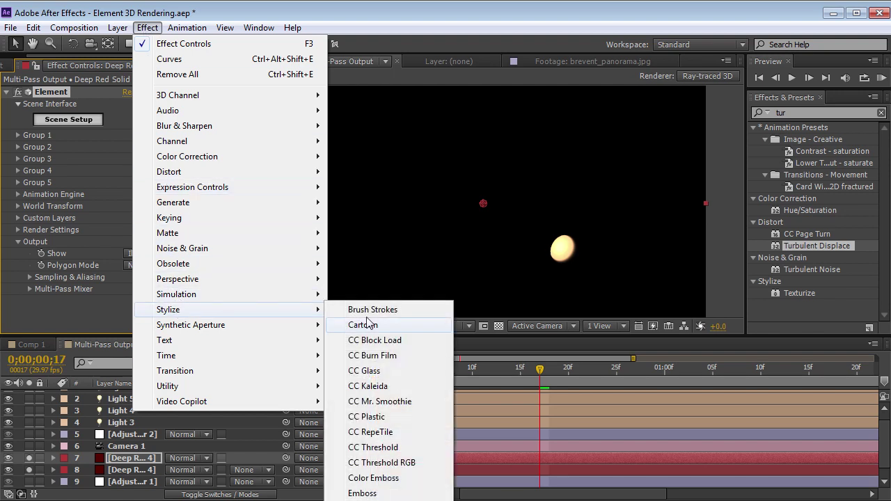
click(362, 500)
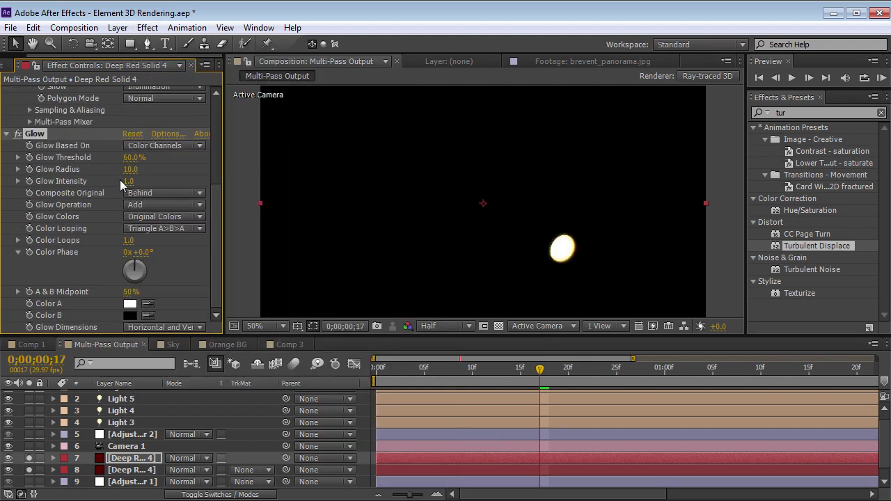
drag(130, 169, 159, 170)
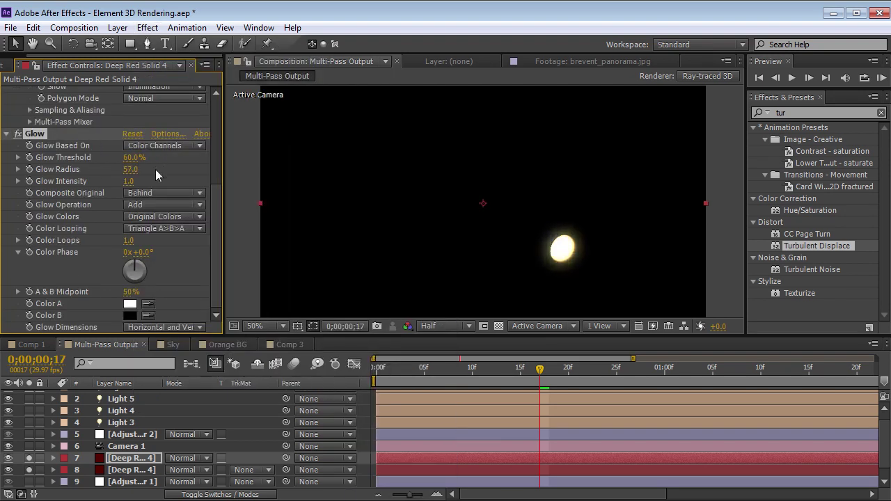
Switch the glow to A & B Colors with light orange and red, and set its intensity to 1.6 and radius to 91.
click(158, 217)
click(158, 246)
click(131, 304)
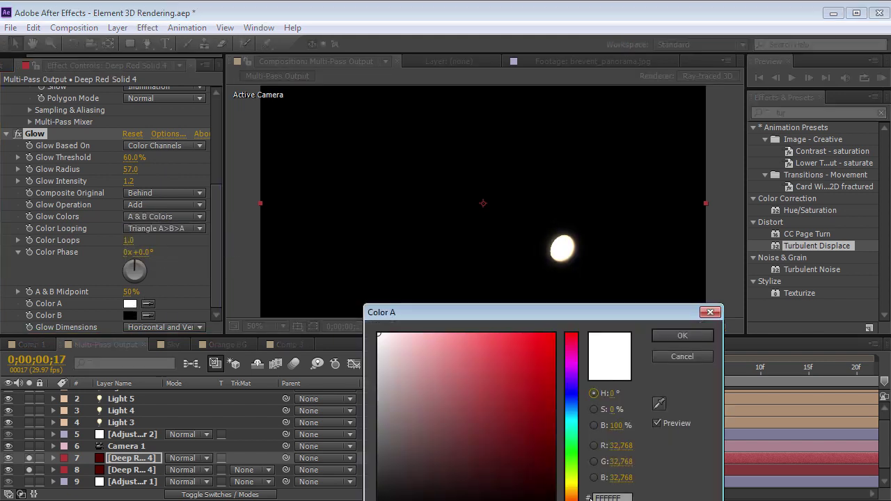
click(569, 493)
drag(545, 313, 468, 288)
drag(398, 342, 389, 308)
key(Return)
click(130, 316)
drag(436, 368, 440, 354)
click(590, 312)
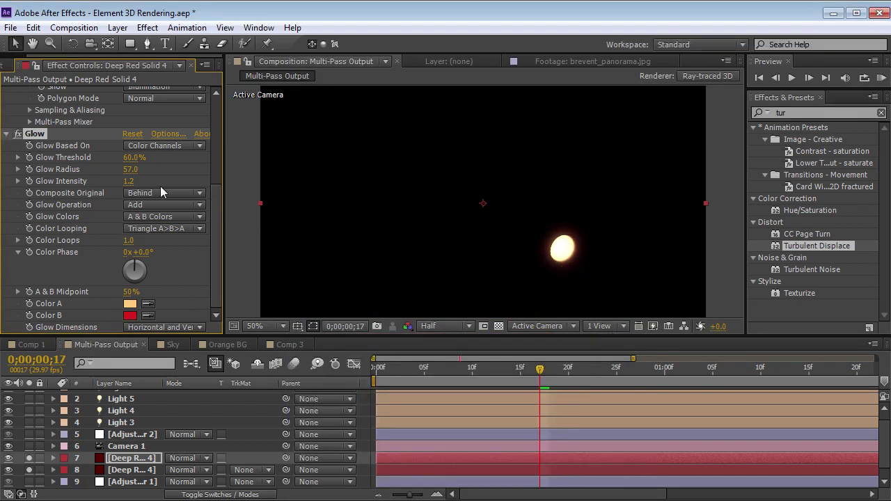
drag(129, 181, 150, 166)
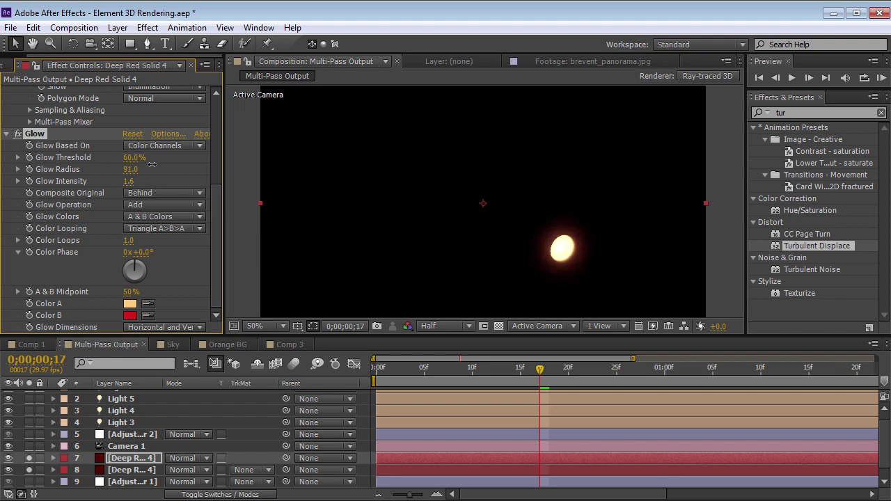
Blend the glowing Illumination layer over the missile in Add mode and adjust its Glow Intensity further.
click(183, 458)
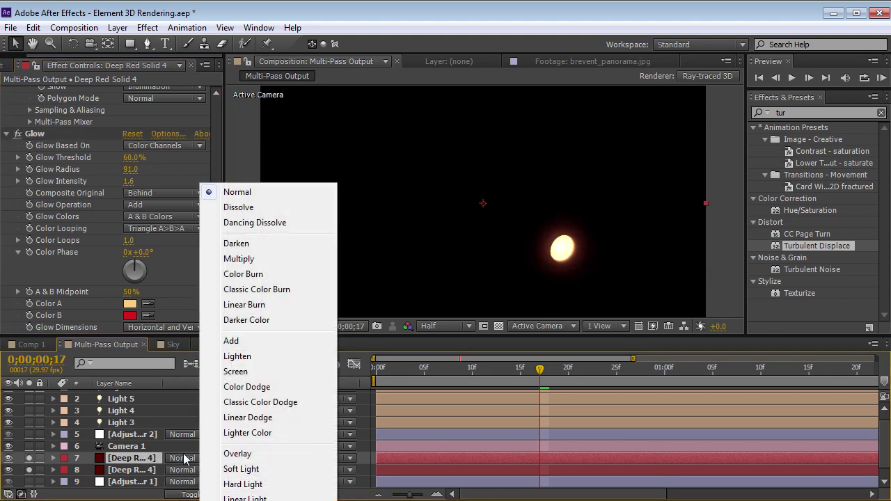
click(239, 342)
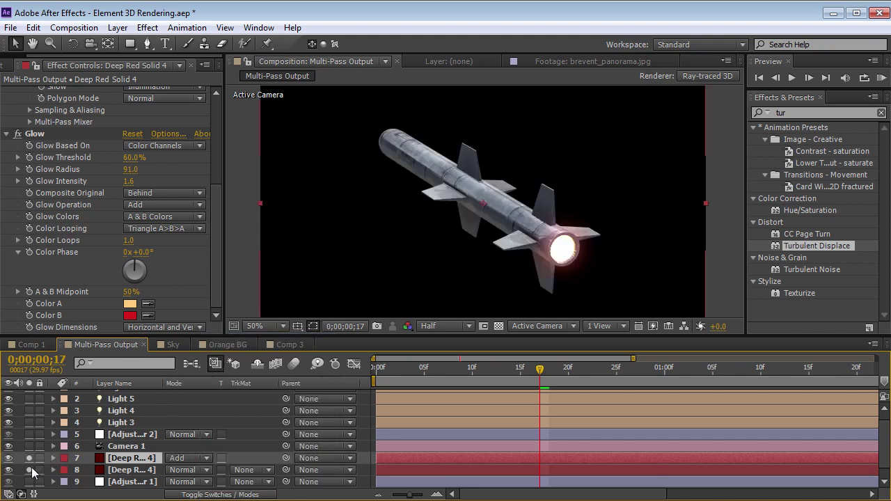
click(29, 458)
drag(129, 181, 202, 181)
mouse_move(131, 169)
mouse_down()
mouse_move(98, 170)
mouse_move(131, 170)
mouse_up()
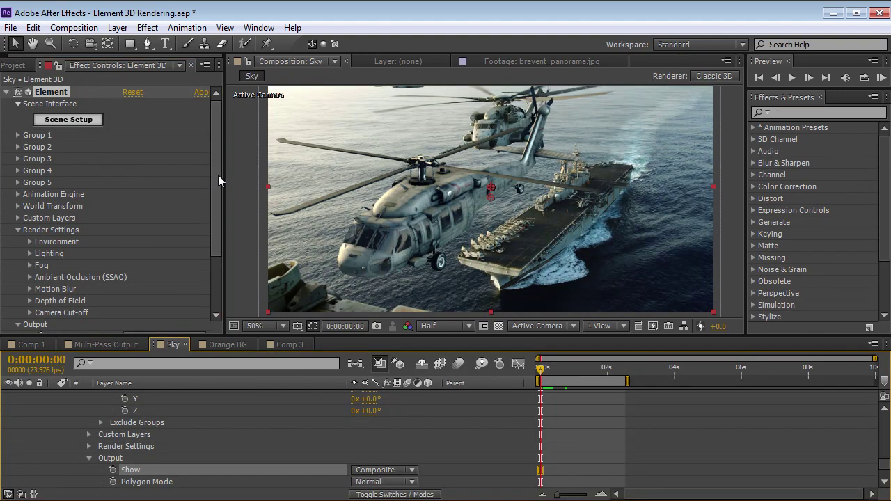
Preview the helicopter's Z Depth and Reflection passes in the Sky composition and return the output to Composite.
drag(217, 174, 212, 221)
click(145, 256)
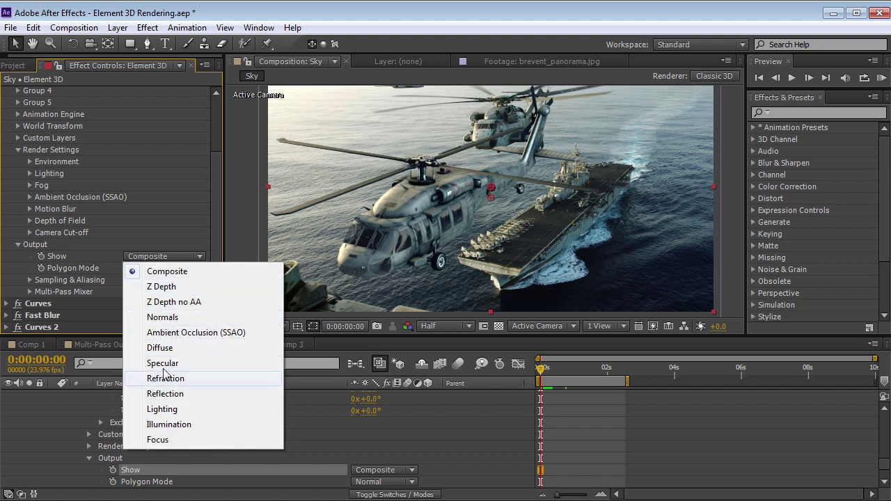
click(166, 286)
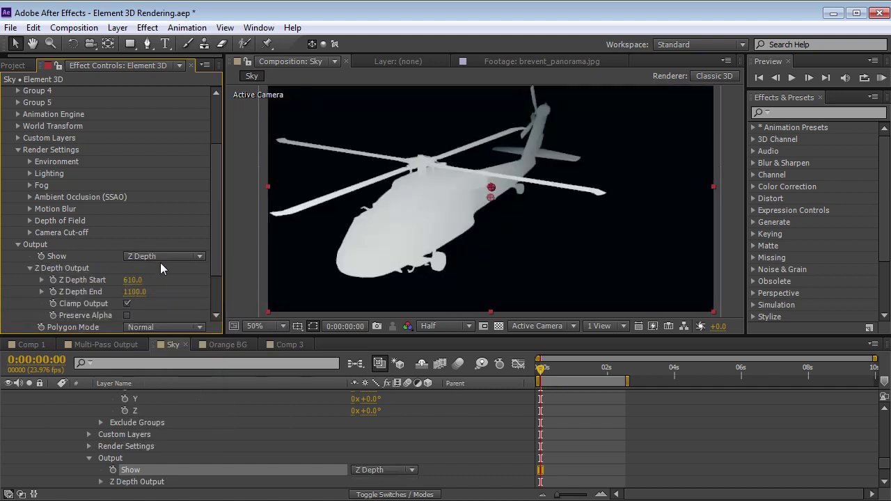
click(167, 257)
click(165, 394)
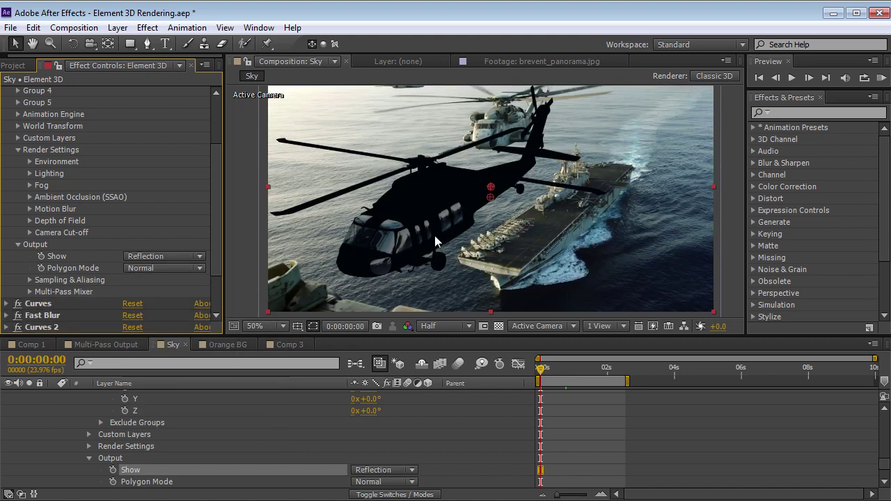
click(171, 258)
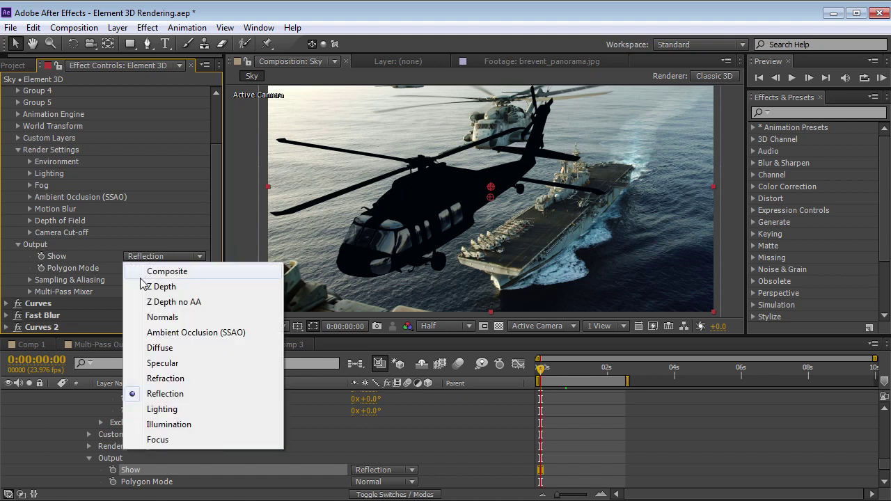
click(171, 273)
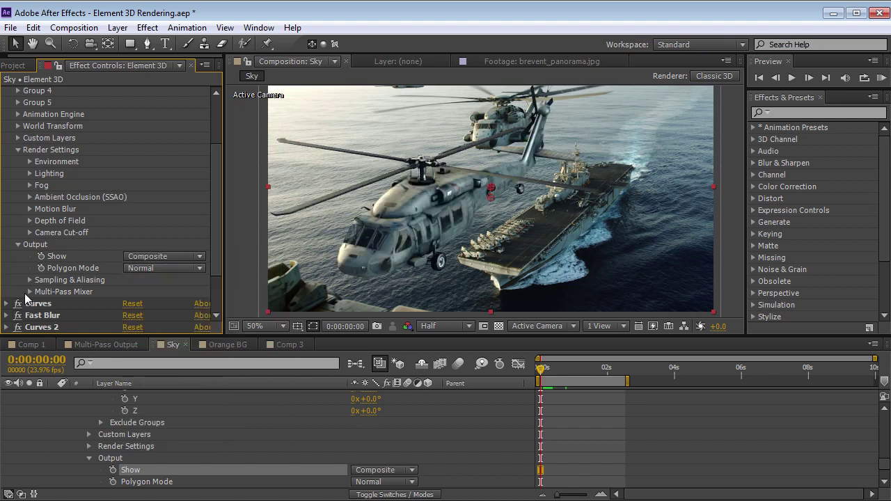
Set the helicopter's Reflect level in Element's Multi-Pass Mixer to 0.83.
click(30, 293)
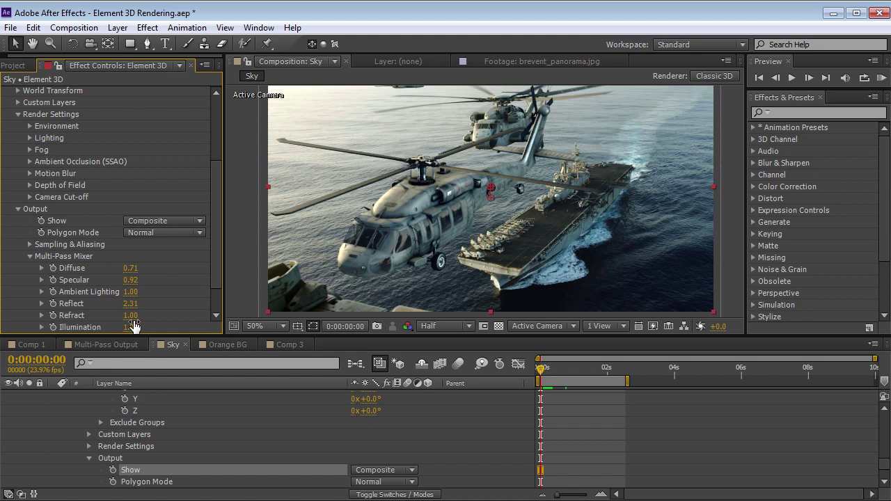
drag(129, 305, 72, 289)
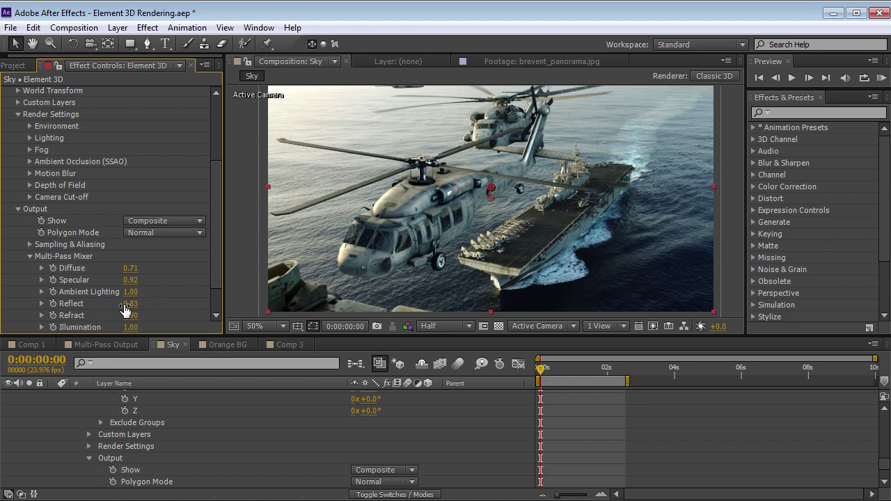
Try the helicopter's Specular at 1.74 and Diffuse at 1.49 in the Multi-Pass Mixer, and undo both changes.
drag(130, 280, 187, 286)
mouse_move(132, 269)
mouse_down()
mouse_move(48, 265)
mouse_move(131, 267)
mouse_up()
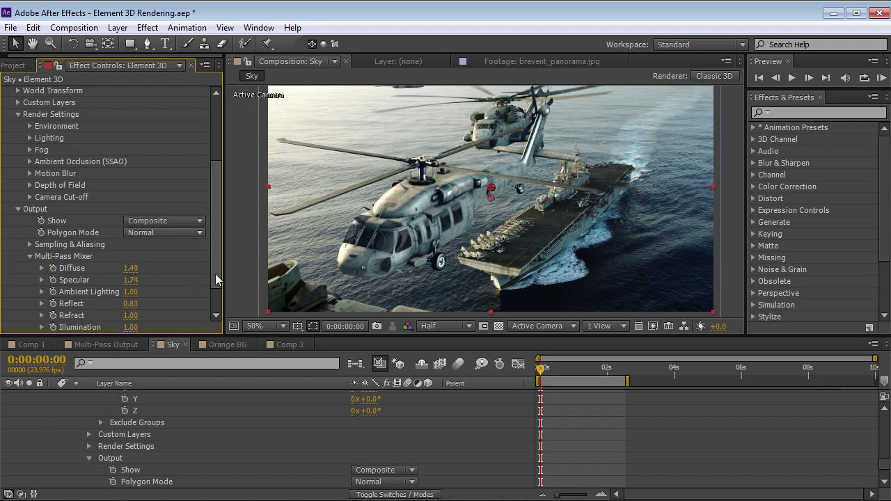
key(ctrl+z)
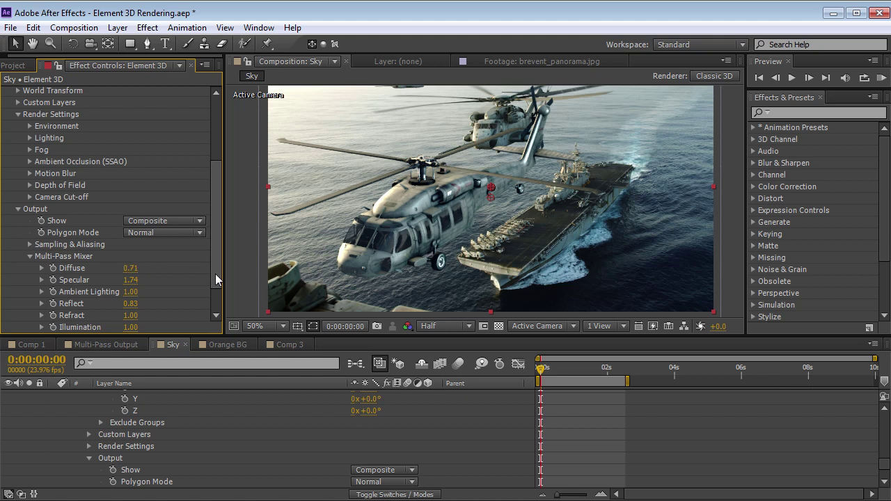
key(ctrl+z)
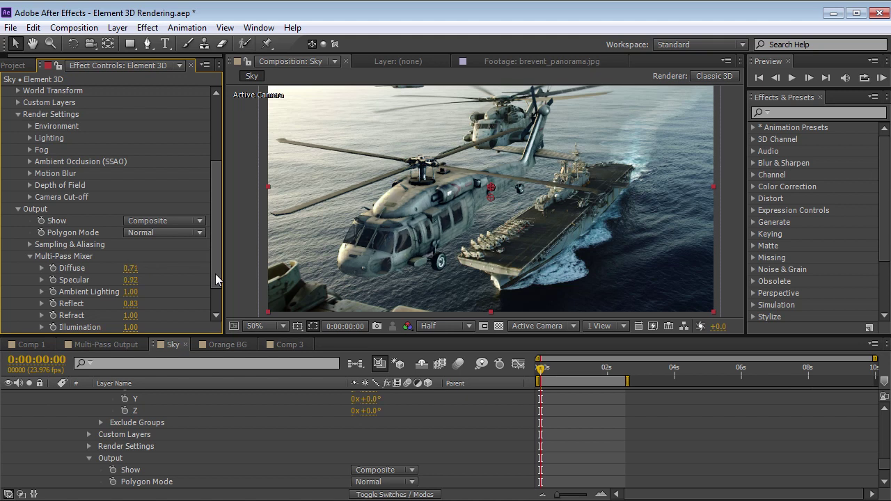
scroll(215, 274, down, 2)
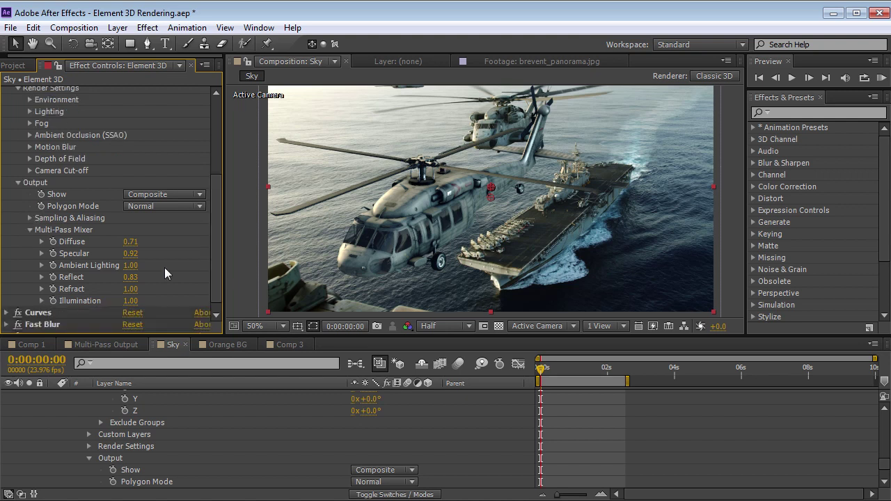